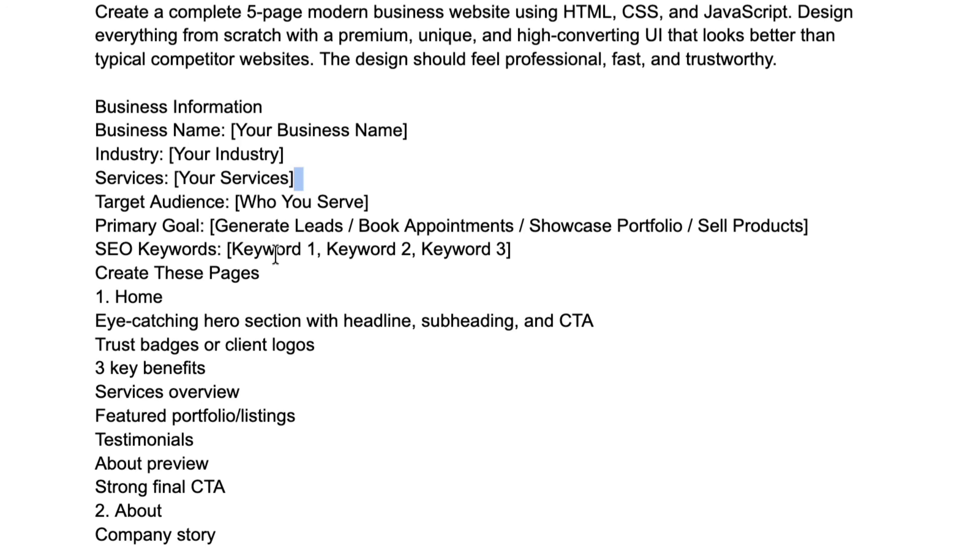
# - Paste the five-page business website prompt from the document into a new Claude chat
pyautogui.scroll(-2, 292, 230)
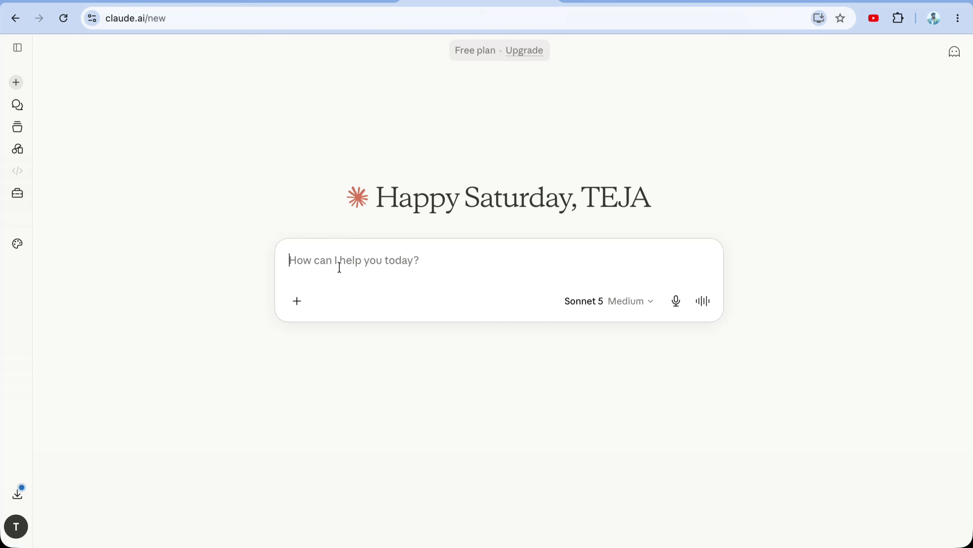
pyautogui.hotkey('ctrl', 'v')
pyautogui.scroll(15, 368, 273)
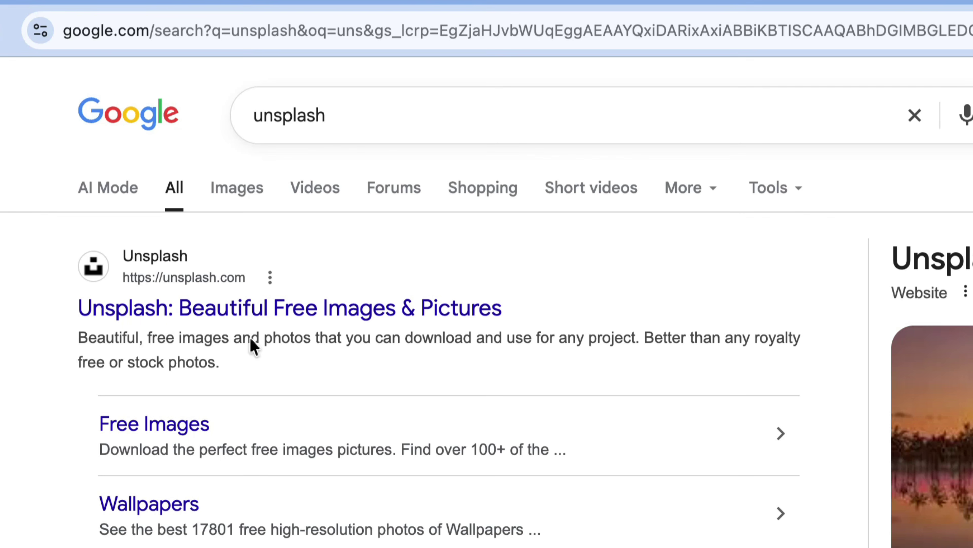
# - Open the Unsplash website from the Google results and search its photos for "digital marketing"
pyautogui.click(290, 313)
pyautogui.click(213, 56)
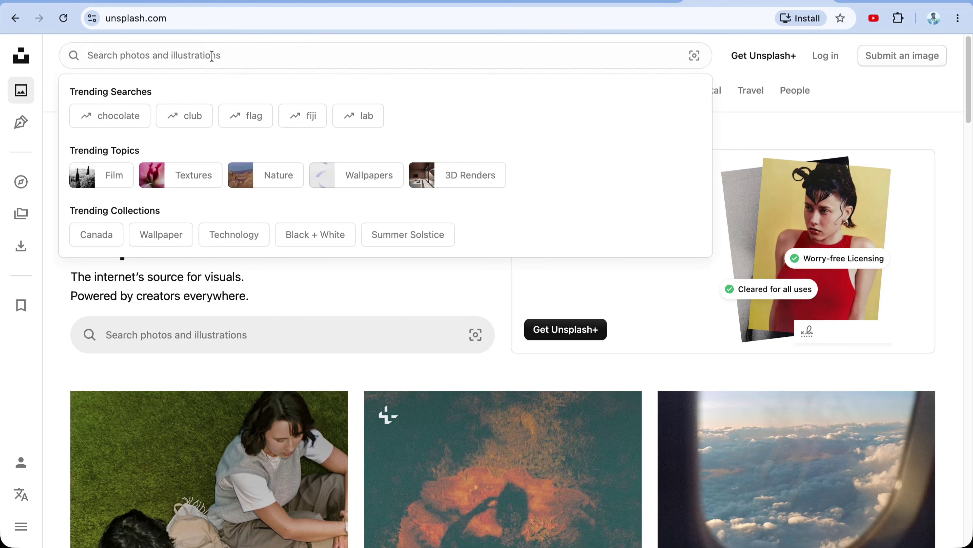
pyautogui.write('di')
pyautogui.write('gita')
pyautogui.write('l ')
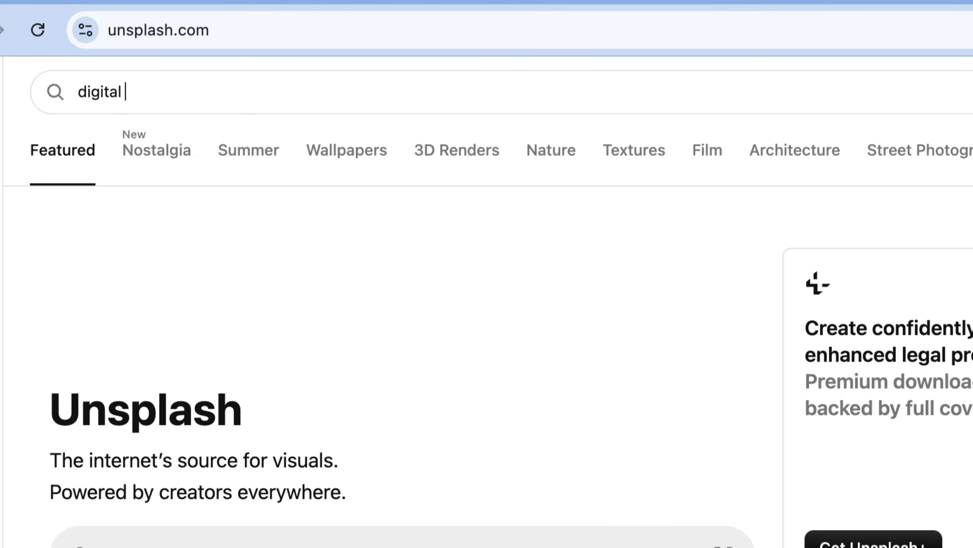
pyautogui.write('arke')
pyautogui.press('Down')
pyautogui.press('Return')
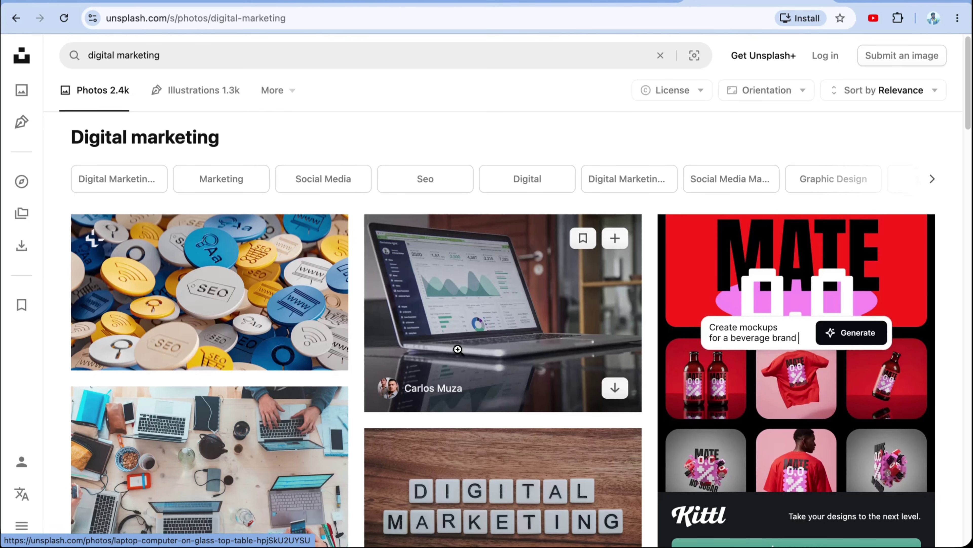
# - Download the free photo of the laptop with the analytics dashboard and the photo of the "DIGITAL MARKETING" letter tiles
pyautogui.click(789, 449)
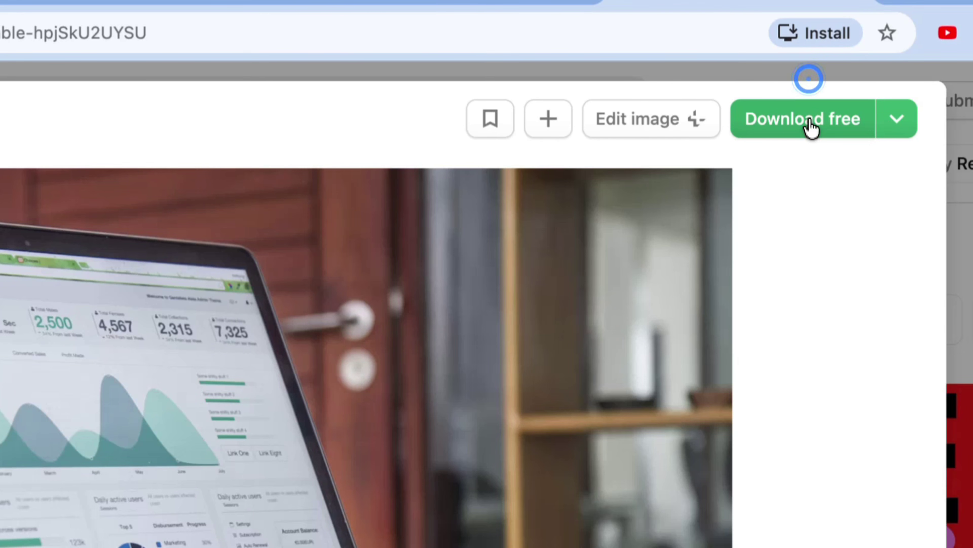
pyautogui.click(812, 126)
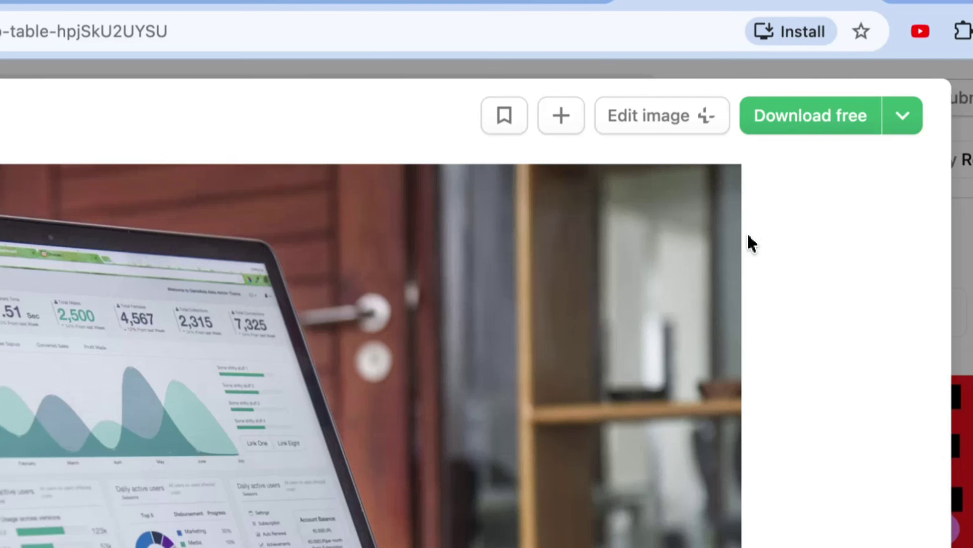
pyautogui.click(915, 292)
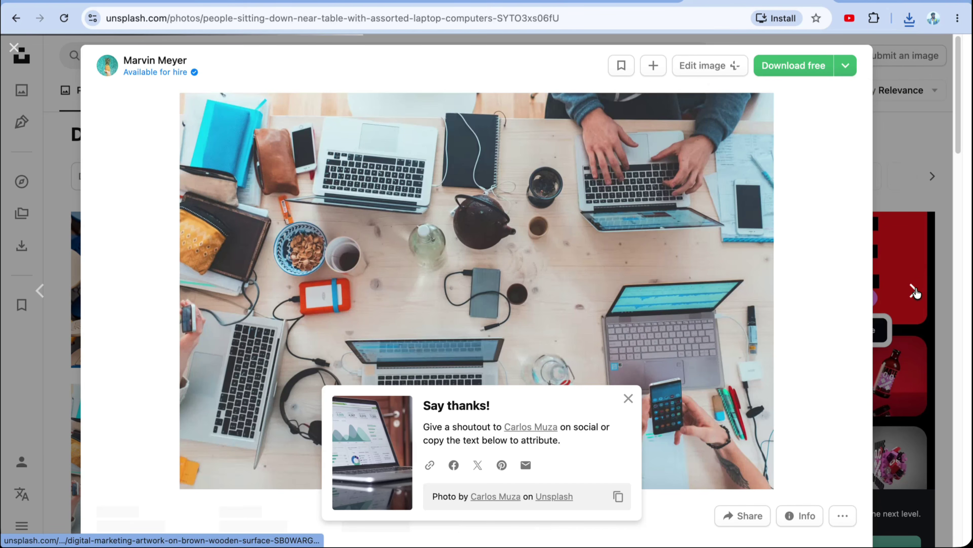
pyautogui.click(915, 292)
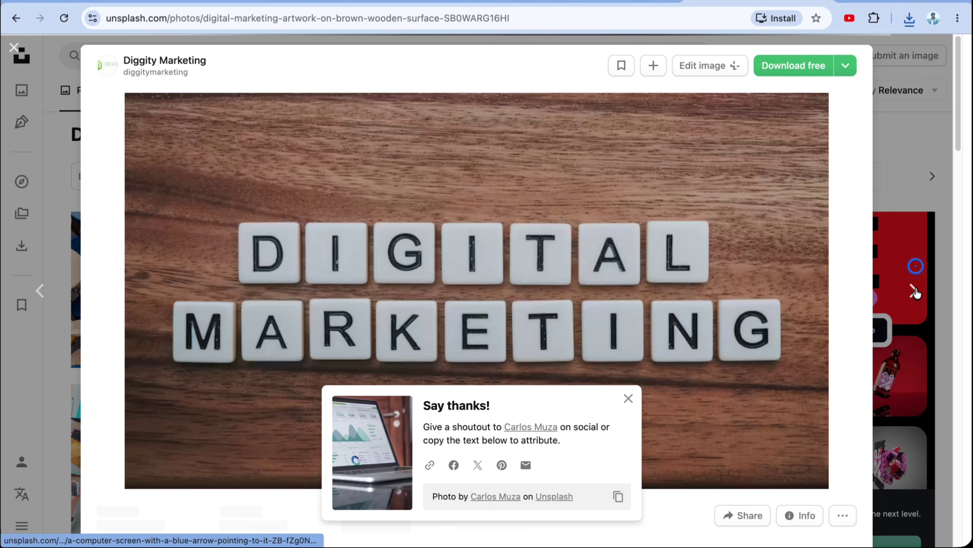
pyautogui.click(800, 66)
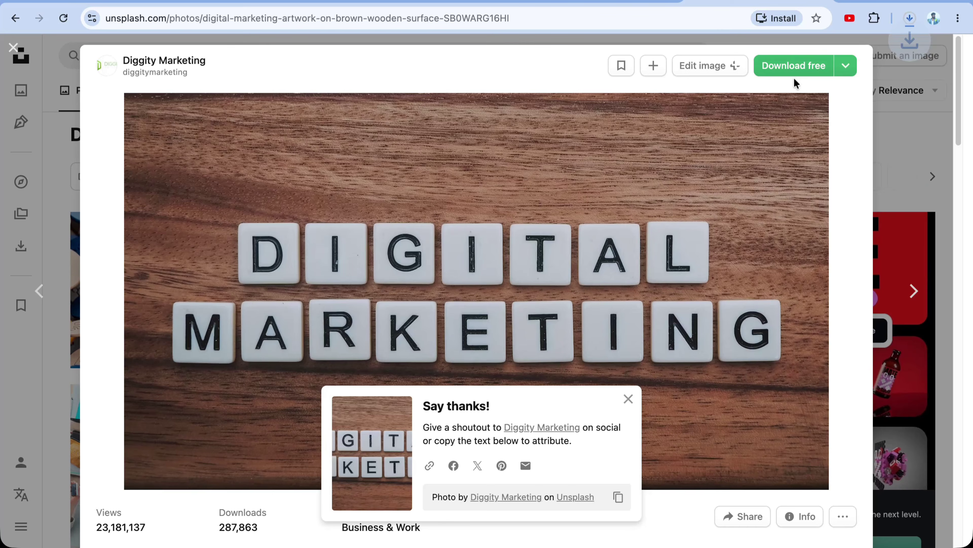
# - Skip the locked illustration and download the free photo of people with laptops around a meeting table
pyautogui.click(915, 290)
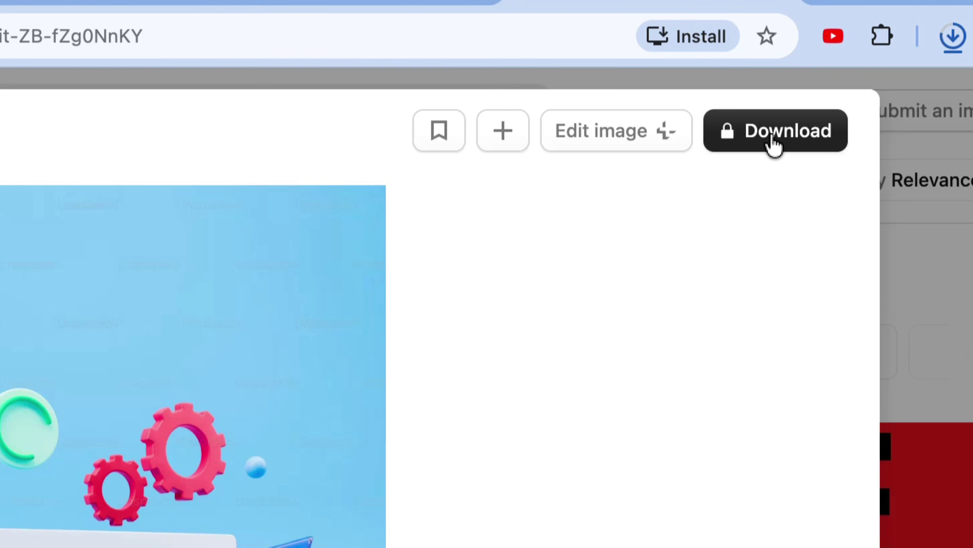
pyautogui.click(819, 71)
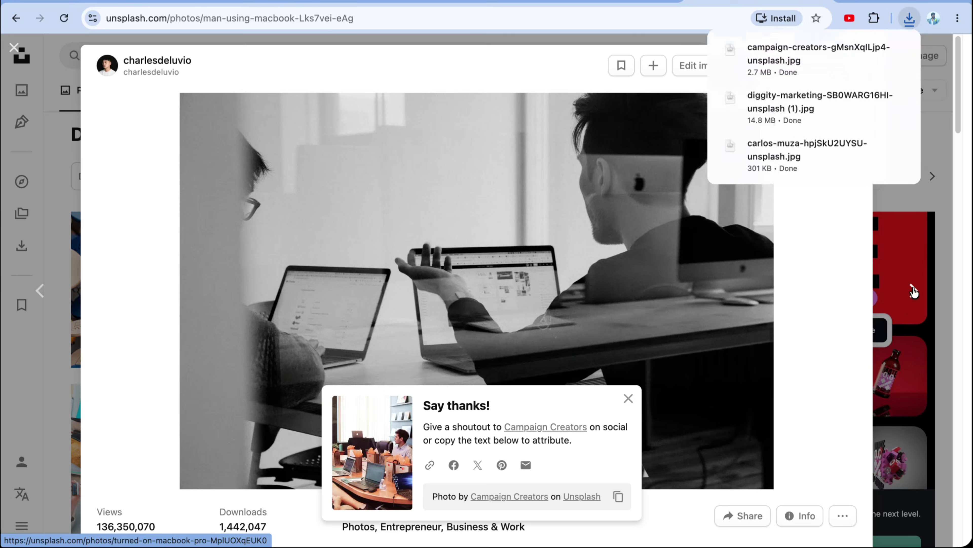
pyautogui.click(914, 290)
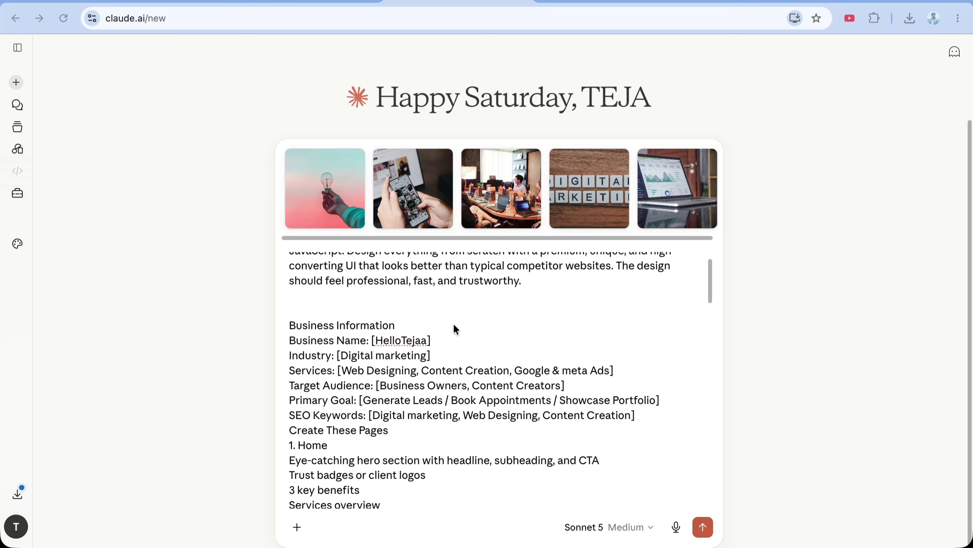
# - Append "i already attached the images please use these images in this project" to the end of the Claude prompt and send it
pyautogui.scroll(-15, 484, 354)
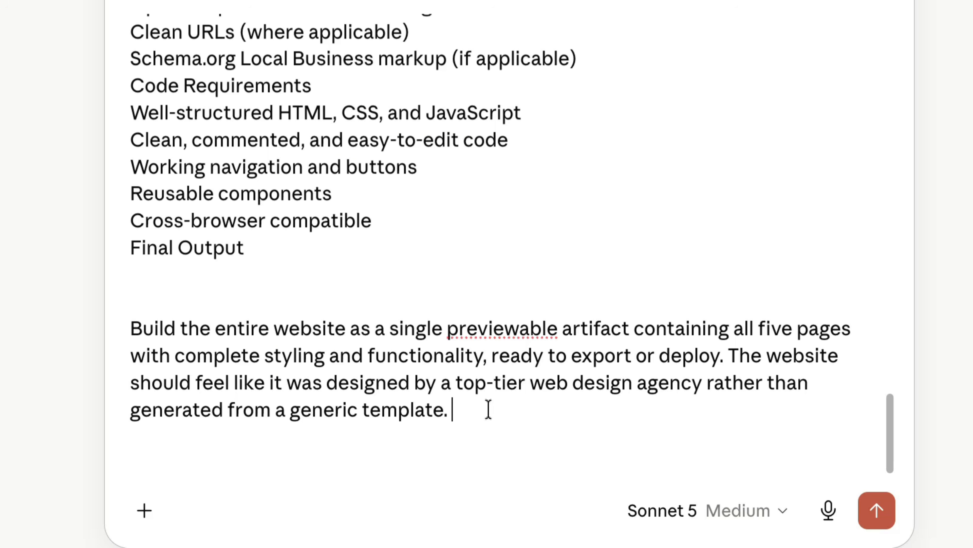
pyautogui.write('i already attached the images please use these images in this project')
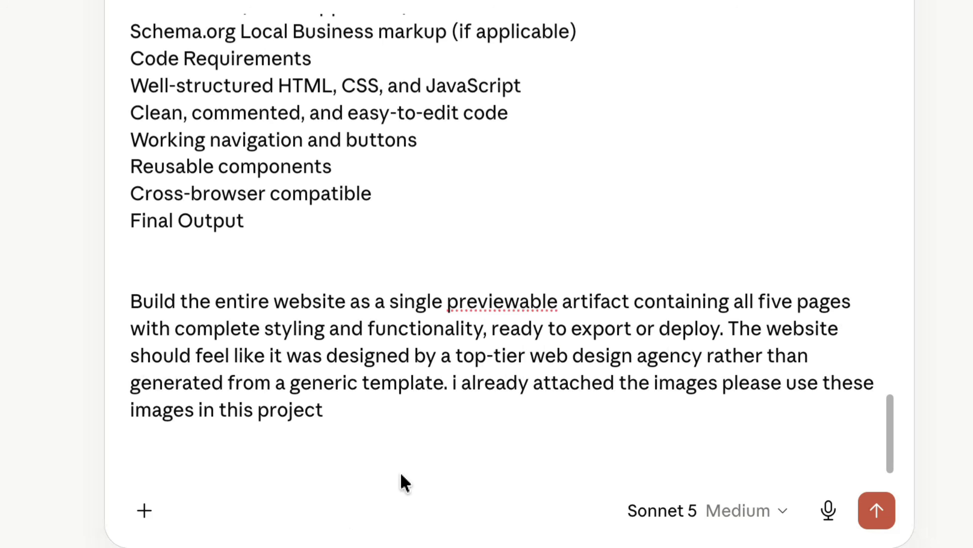
pyautogui.moveTo(449, 384); pyautogui.dragTo(480, 397)
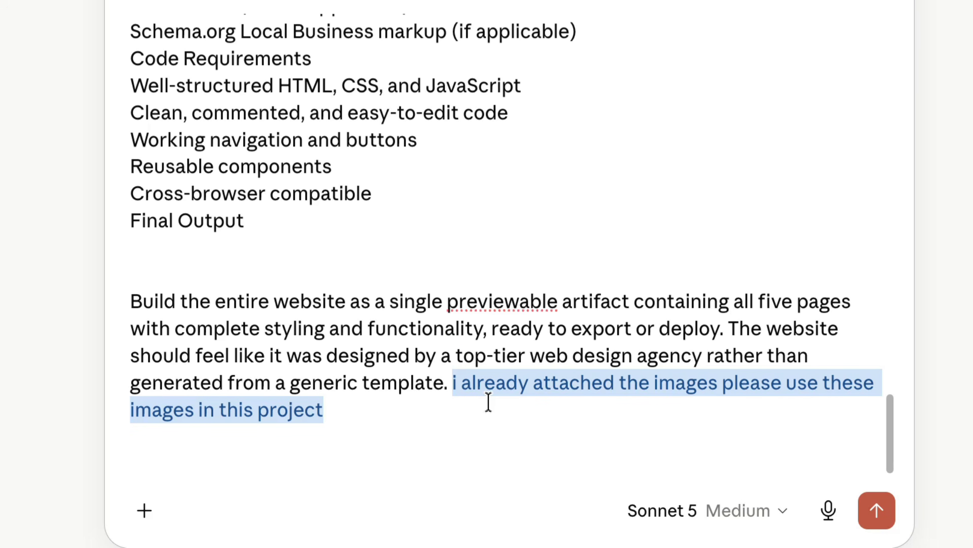
pyautogui.click(541, 223)
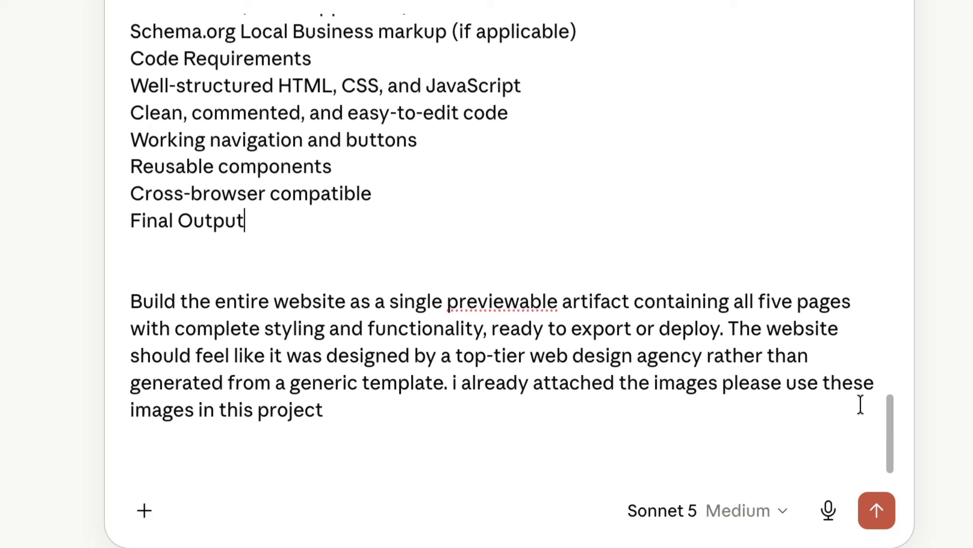
pyautogui.click(882, 512)
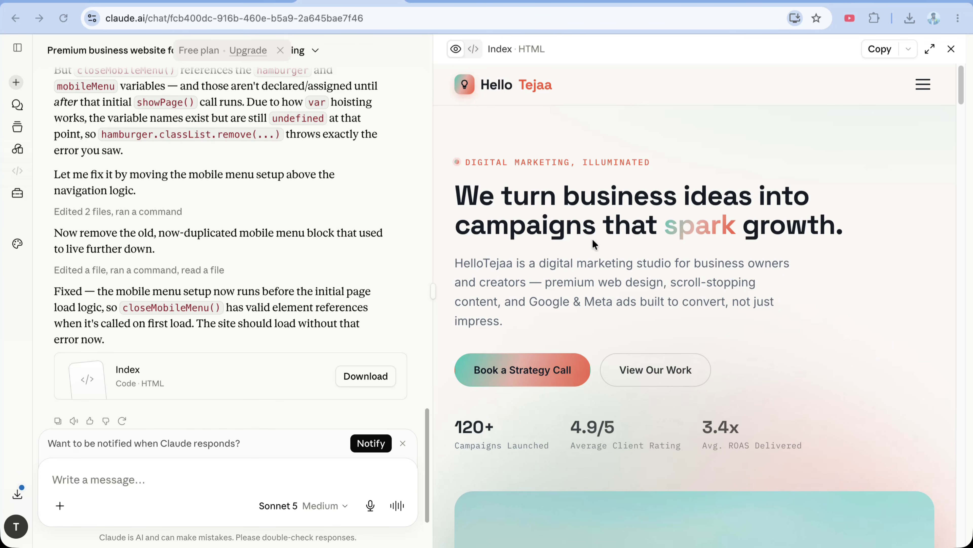
# - Review the generated home page preview from the hero through benefits, services and featured work to the About section
pyautogui.scroll(-10, 699, 291)
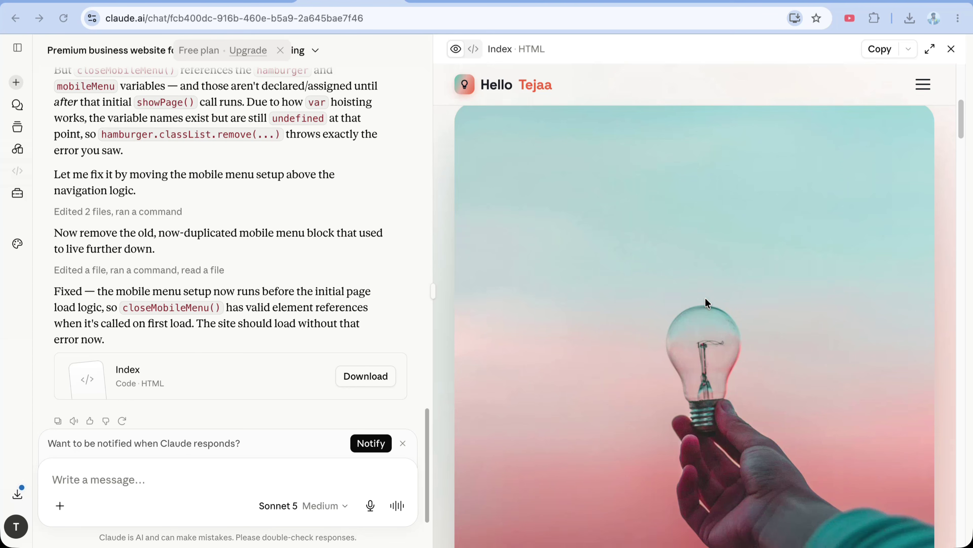
pyautogui.scroll(-8, 727, 307)
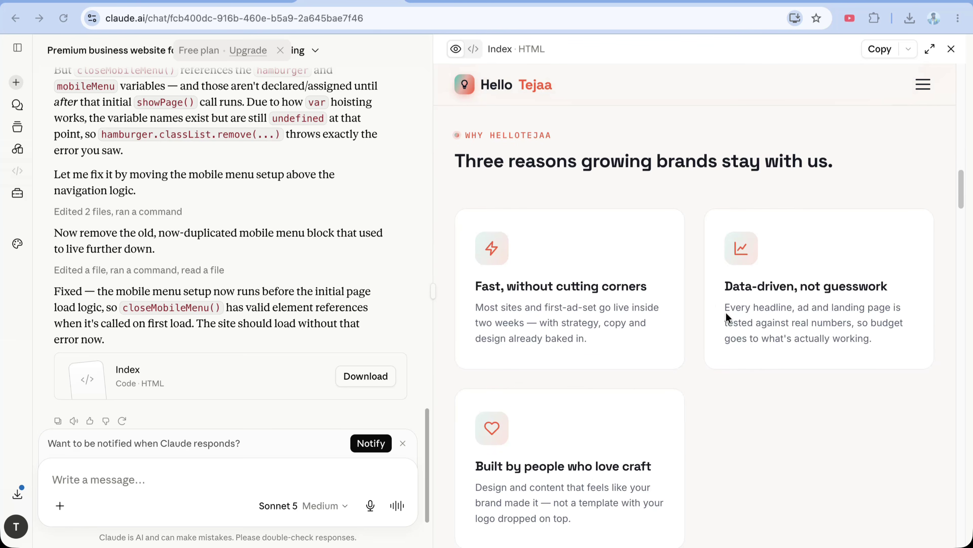
pyautogui.scroll(5, 726, 312)
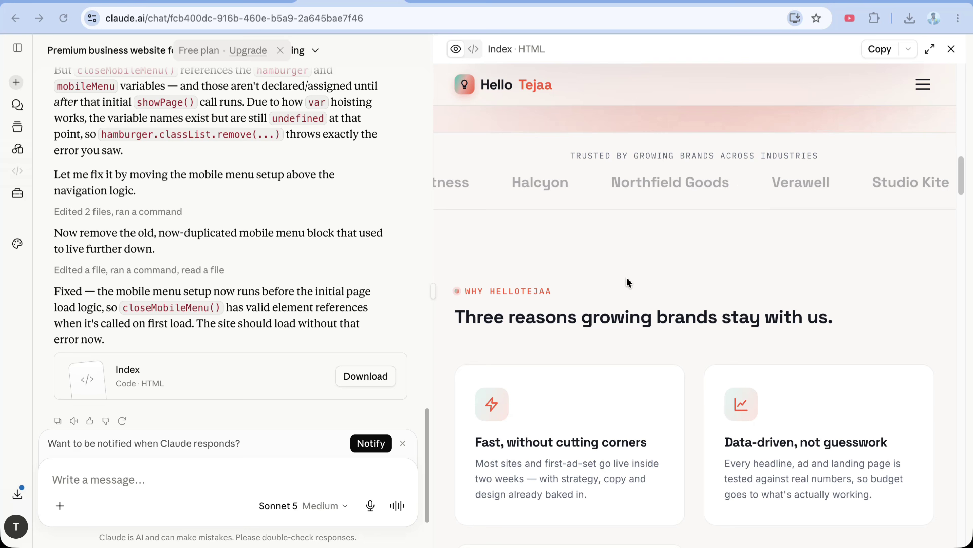
pyautogui.scroll(-10, 628, 278)
pyautogui.scroll(-15, 640, 288)
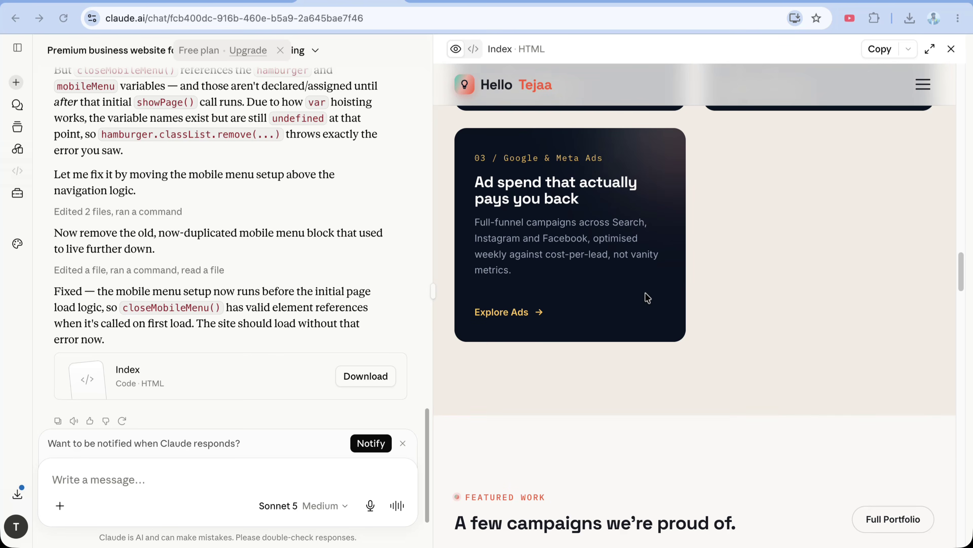
pyautogui.scroll(-10, 646, 297)
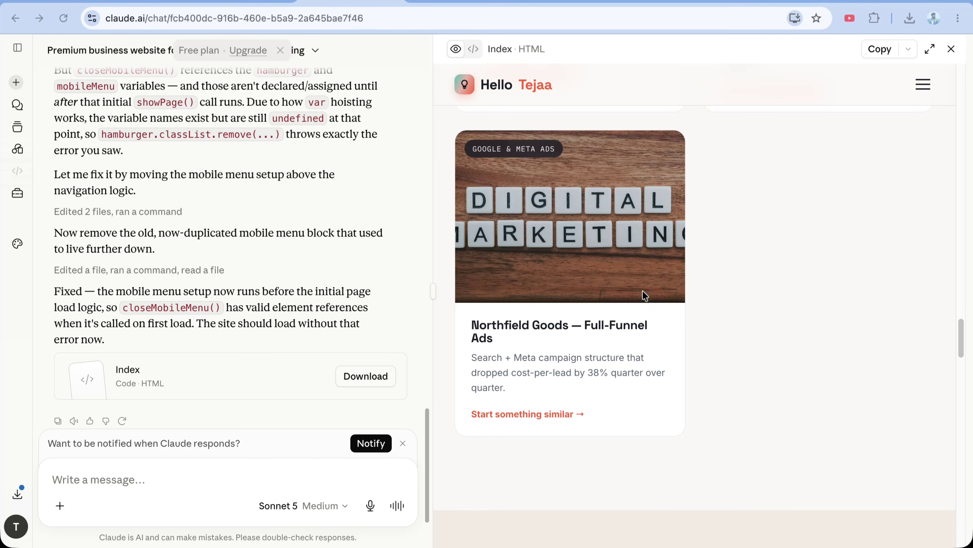
pyautogui.scroll(-15, 687, 288)
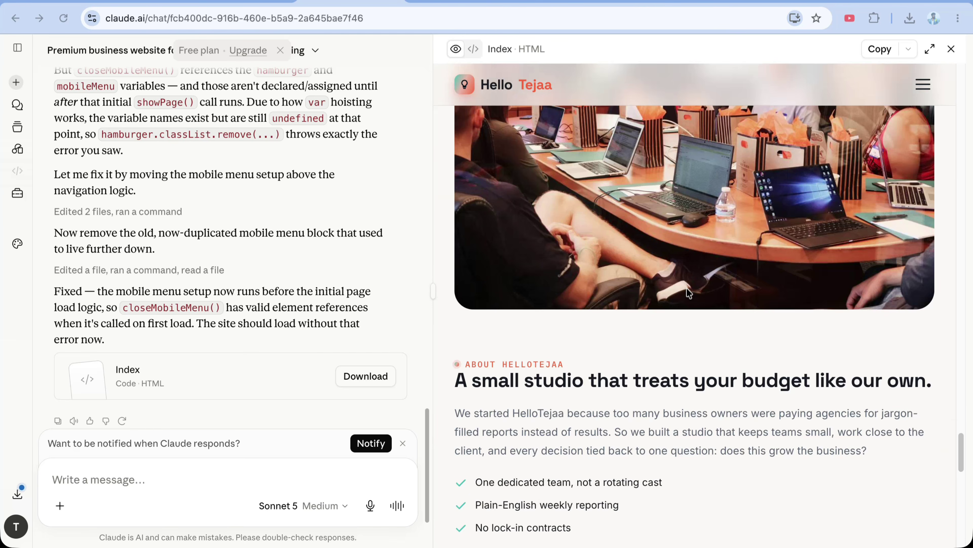
pyautogui.scroll(-4, 687, 289)
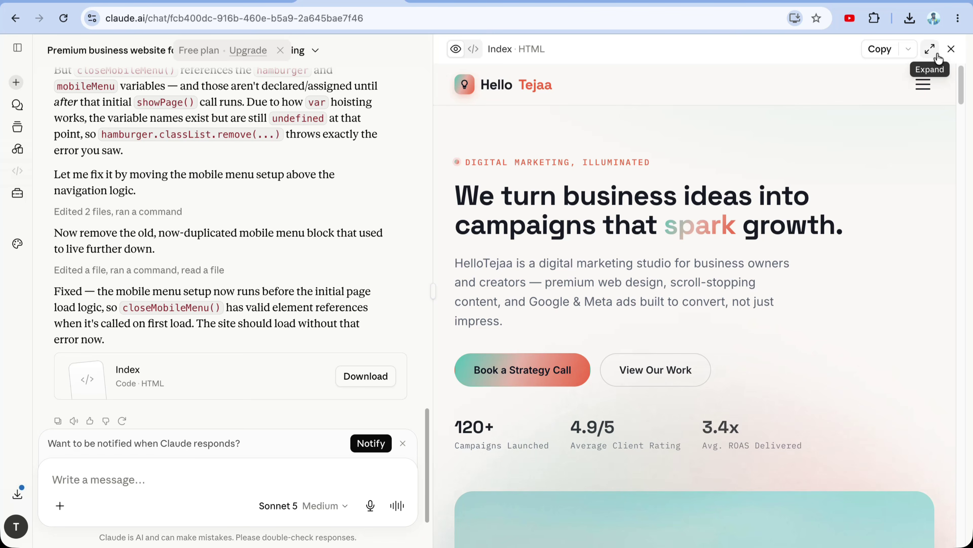
# - Check the website's Services page in the expanded preview, then restore the split view with the chat
pyautogui.click(930, 48)
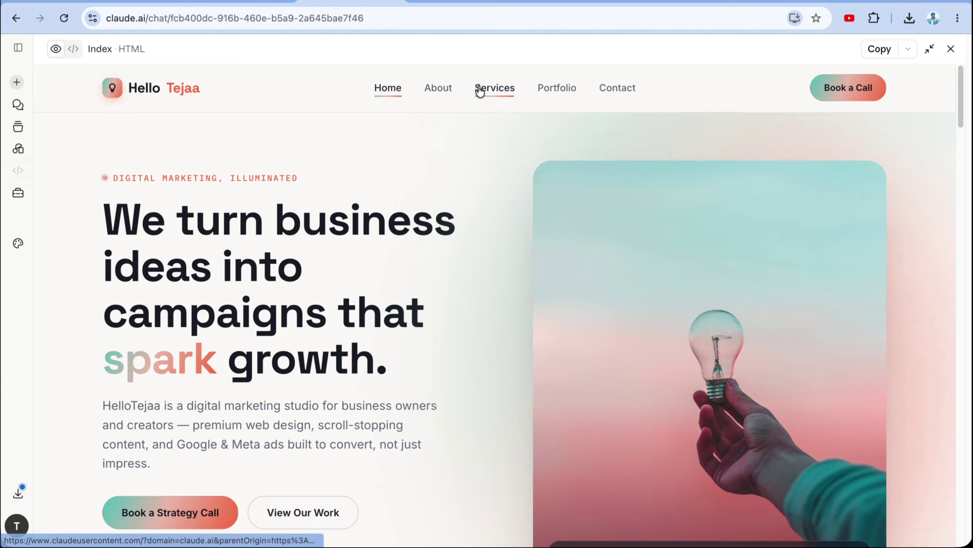
pyautogui.click(494, 88)
pyautogui.click(523, 372)
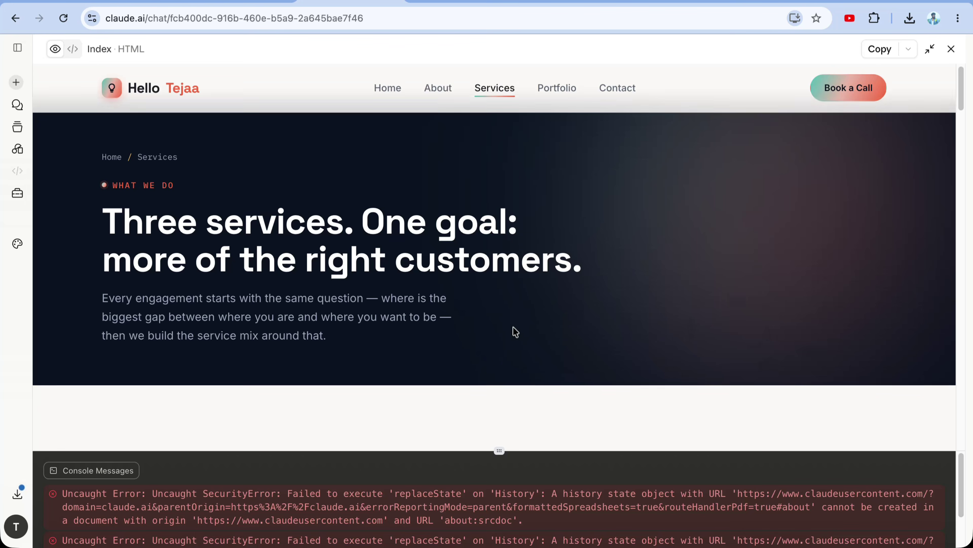
pyautogui.scroll(-5, 515, 331)
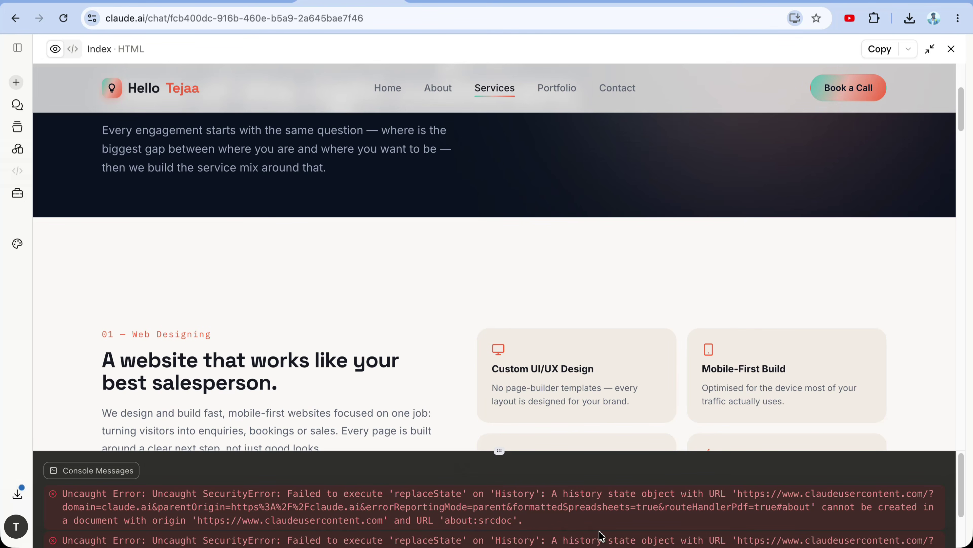
pyautogui.click(930, 49)
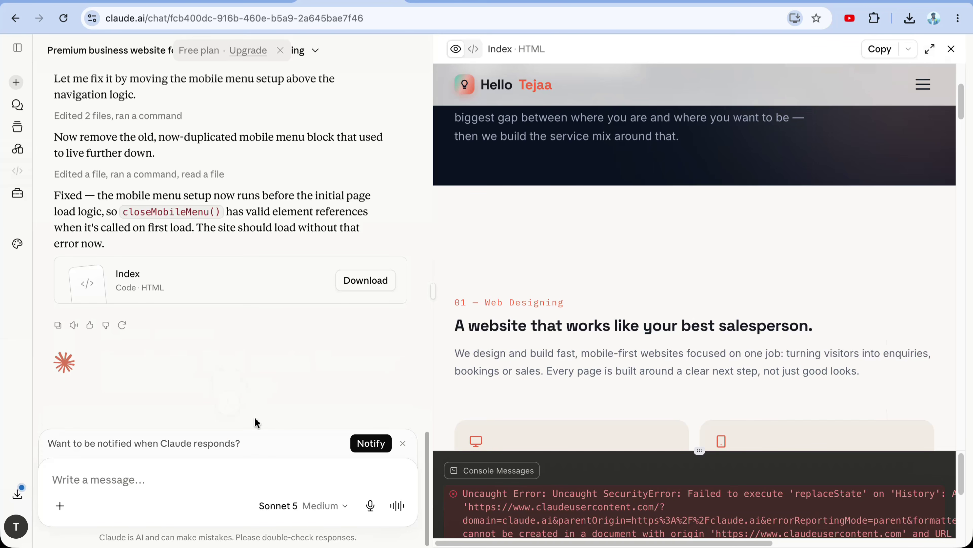
# - Read back through the chat's question about the classList error and the explanation of its fix
pyautogui.scroll(10, 213, 372)
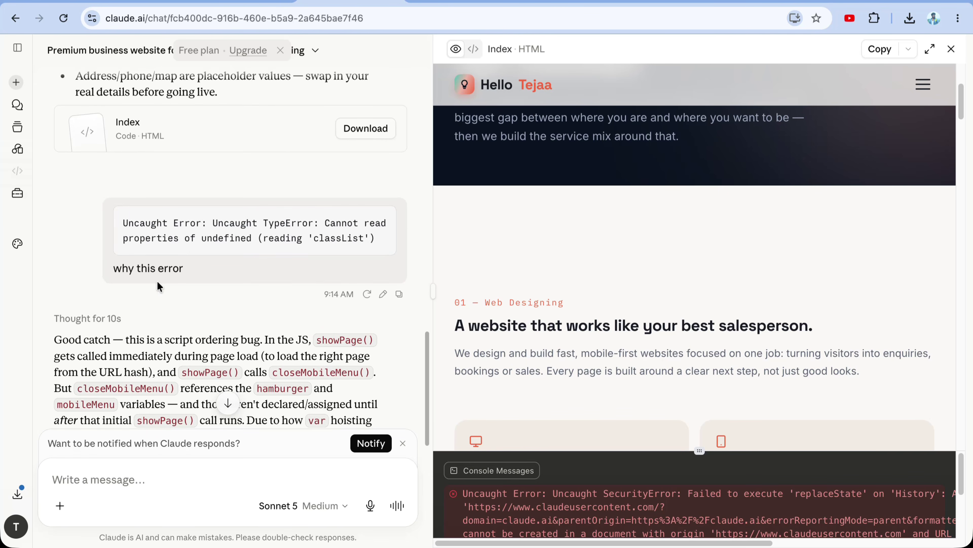
pyautogui.scroll(-1, 186, 289)
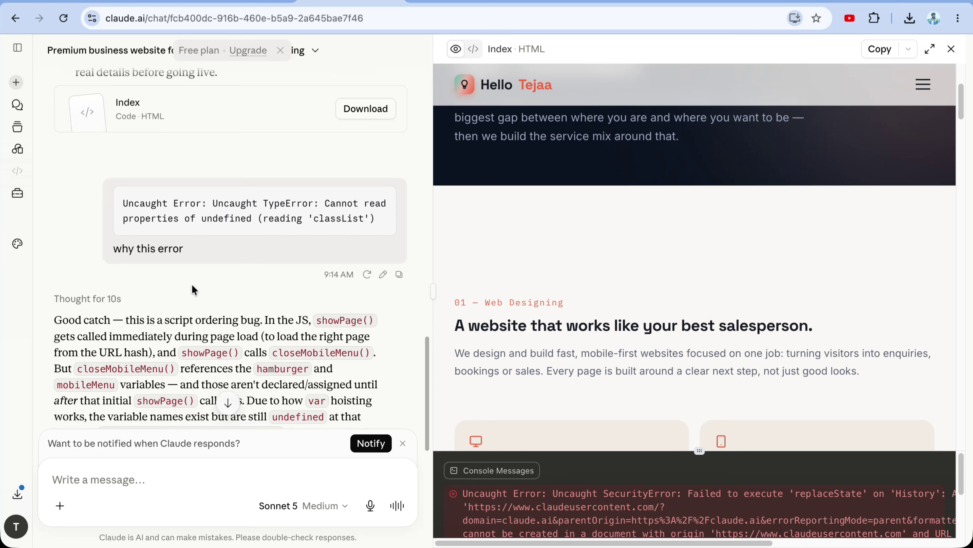
pyautogui.scroll(-1, 613, 275)
pyautogui.scroll(-5, 613, 275)
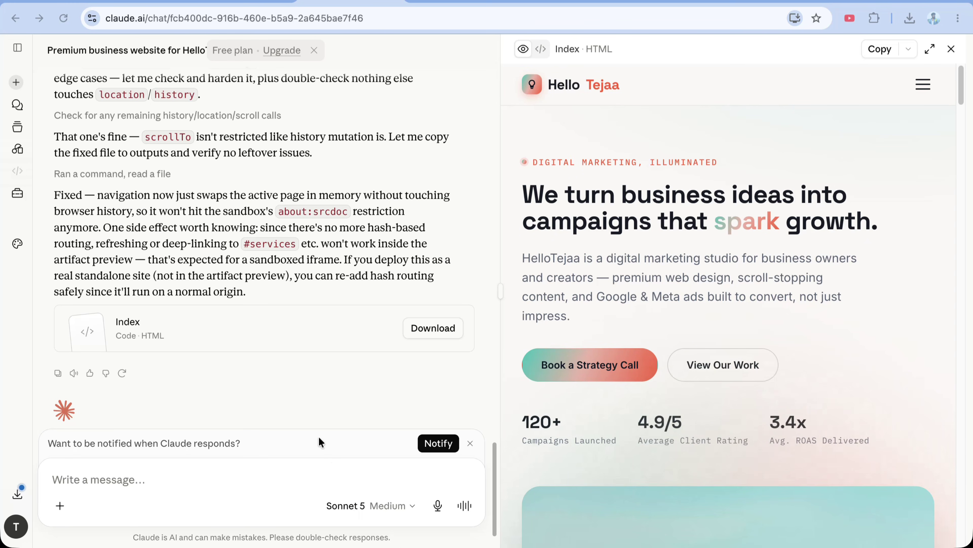
# - Examine the reply about the navigation fix and the updated home page preview down to the benefit cards
pyautogui.scroll(-1, 479, 395)
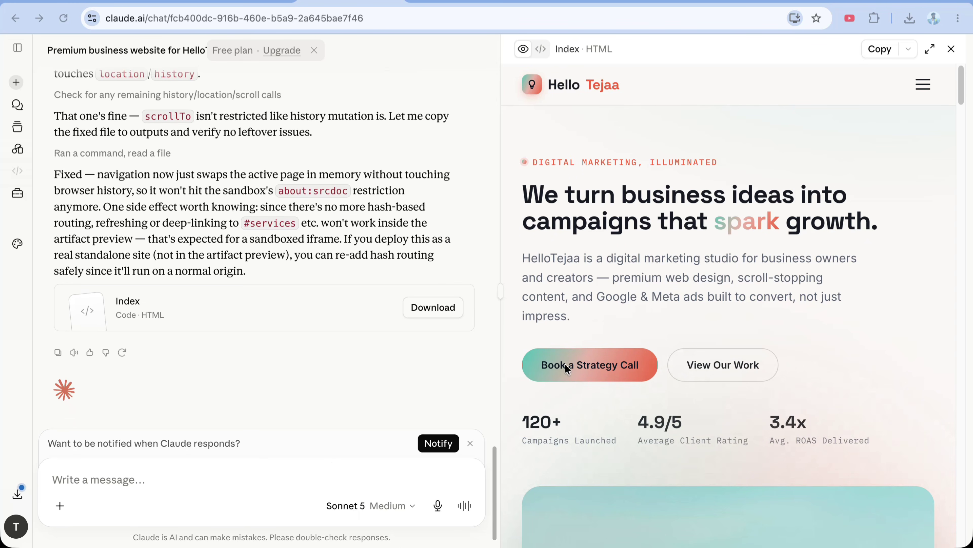
pyautogui.scroll(-10, 733, 355)
pyautogui.scroll(-10, 740, 356)
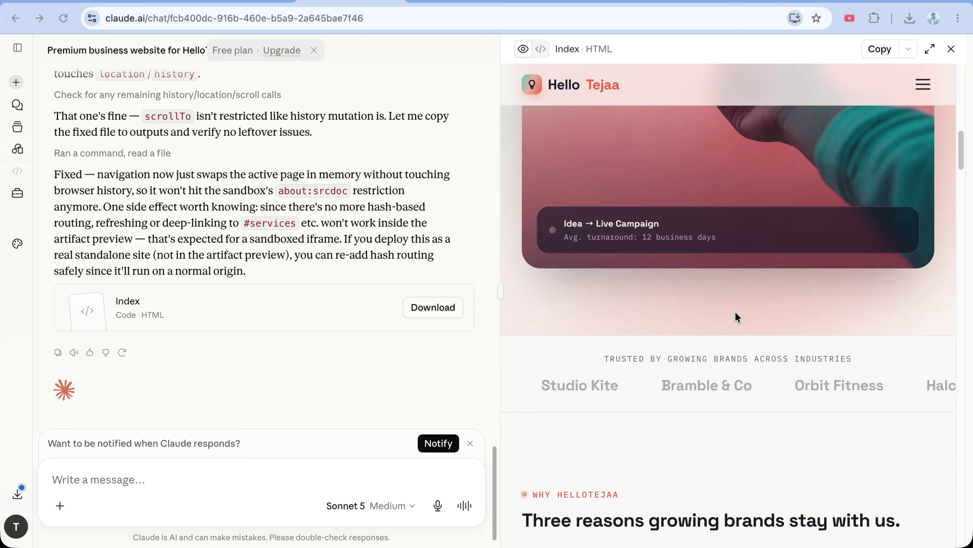
pyautogui.scroll(-5, 742, 303)
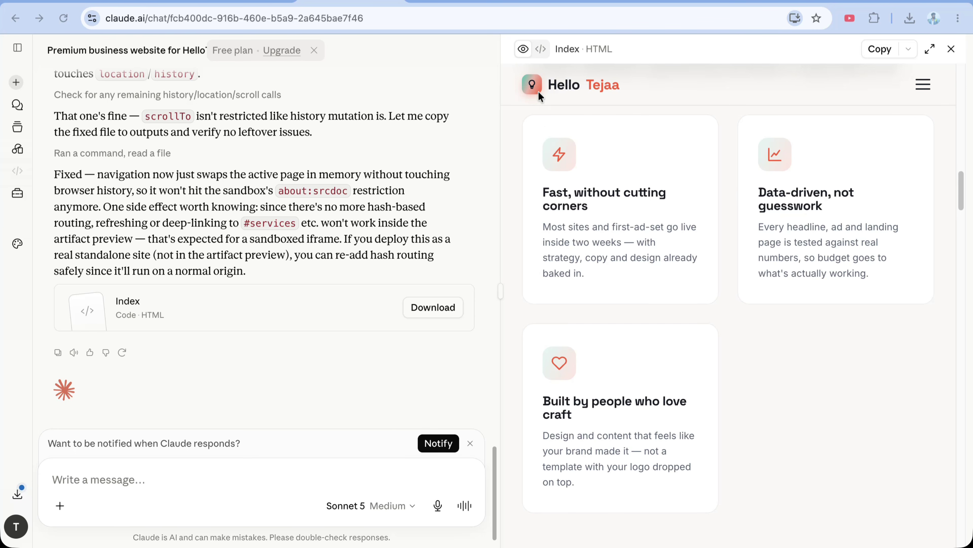
# - Attach the HT Deals logo image and send the request "Replace the HelloTejaa logo mark (header/footer)"
pyautogui.press('super+v')
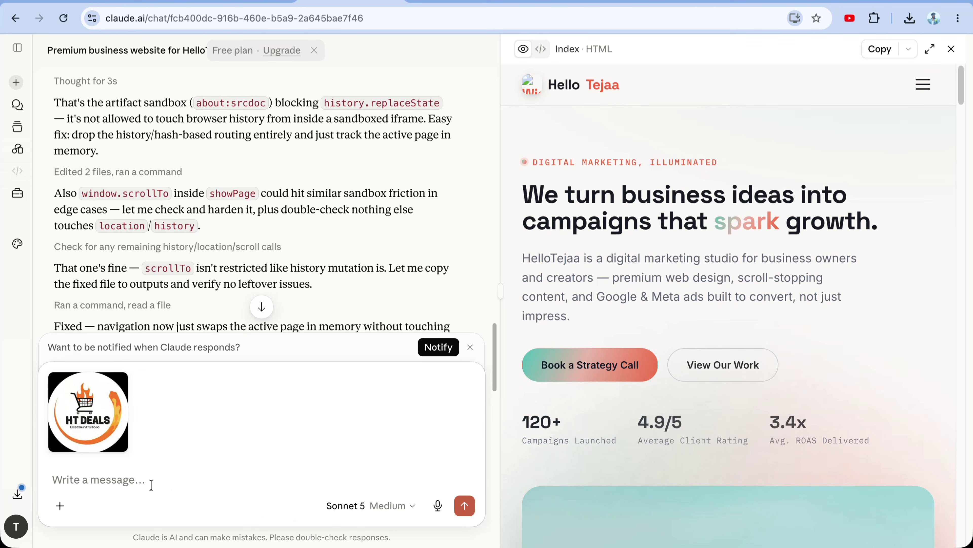
pyautogui.write('Replace the HelloTejaa logo mark (header/footer)')
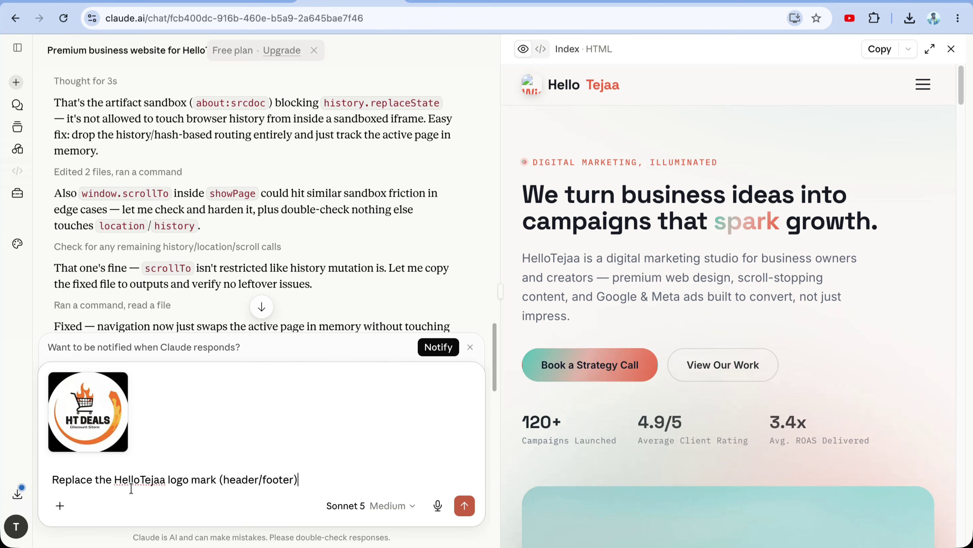
pyautogui.click(465, 506)
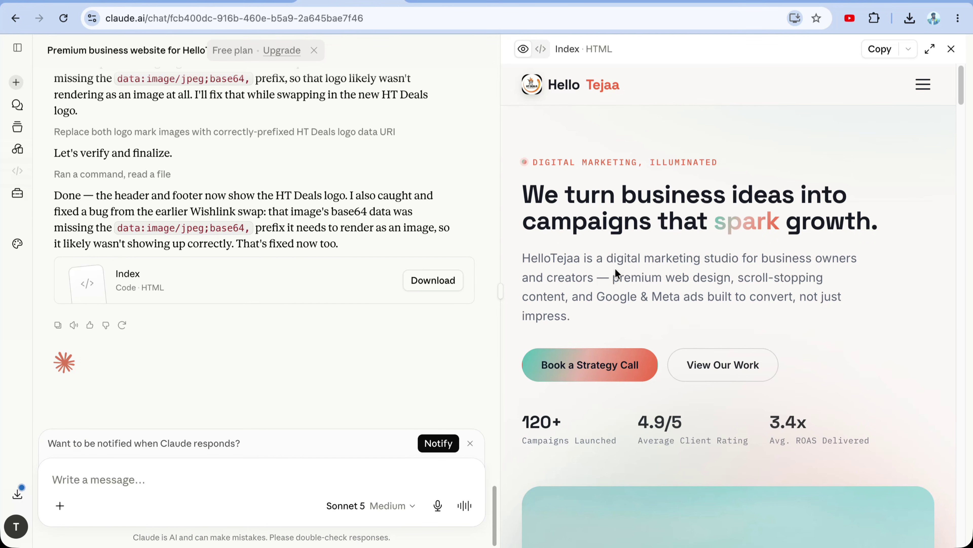
# - Download the updated website's Index HTML file and open the downloaded copy in the browser
pyautogui.scroll(-2, 552, 278)
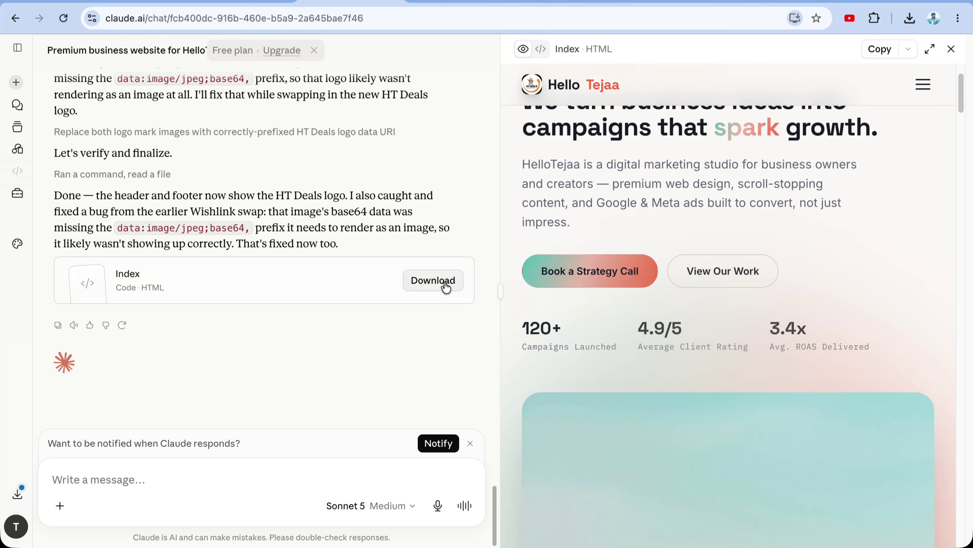
pyautogui.click(445, 286)
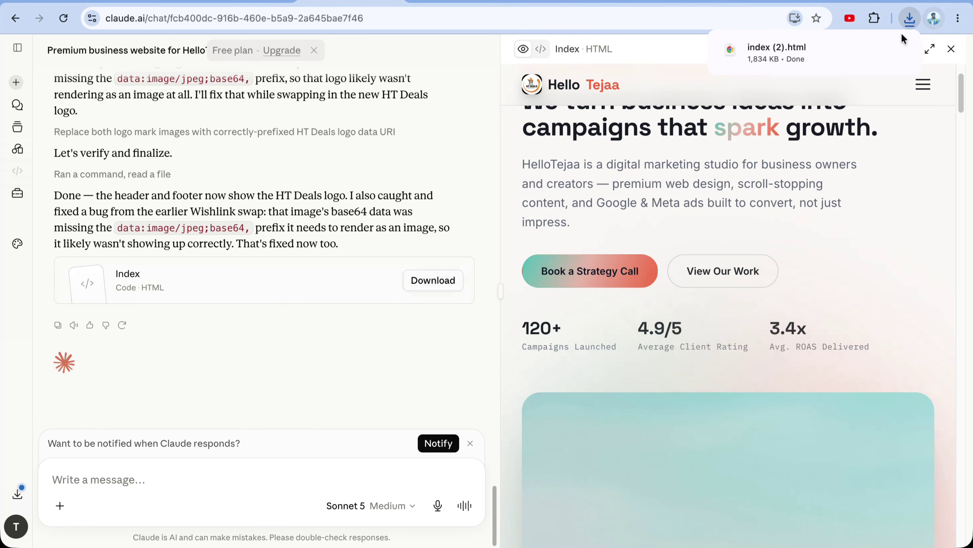
pyautogui.click(898, 50)
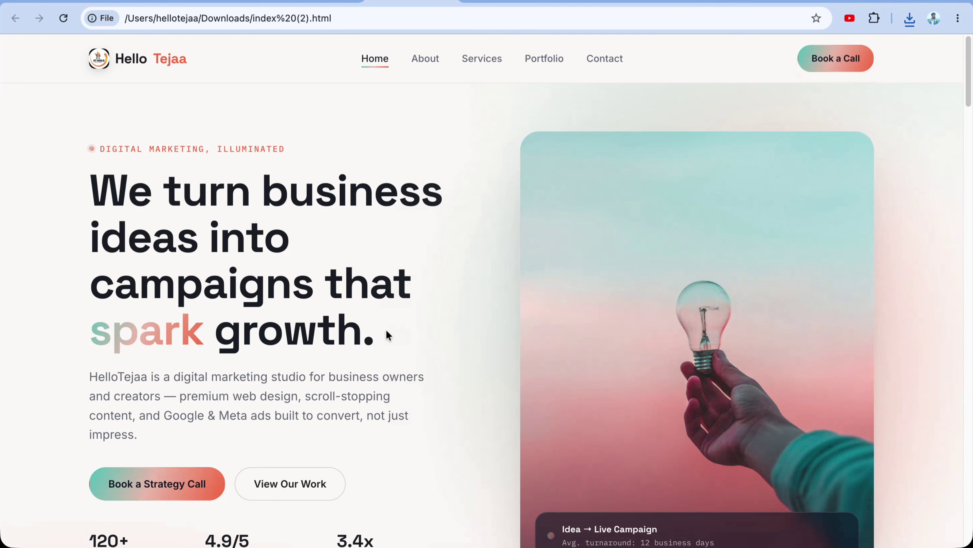
# - Review the downloaded site's home page from the hero through the reasons and campaign cards to the footer
pyautogui.scroll(-15, 389, 336)
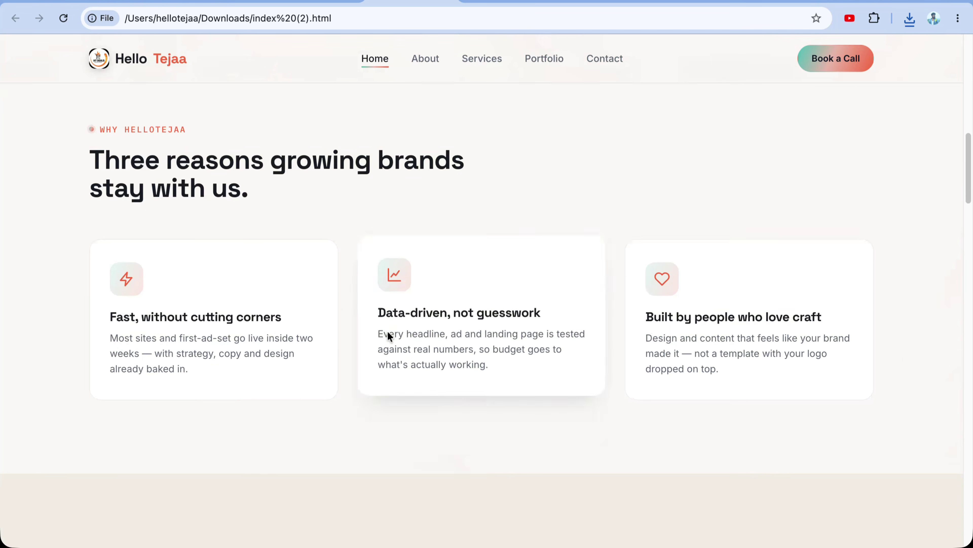
pyautogui.scroll(7, 398, 339)
pyautogui.scroll(-15, 406, 340)
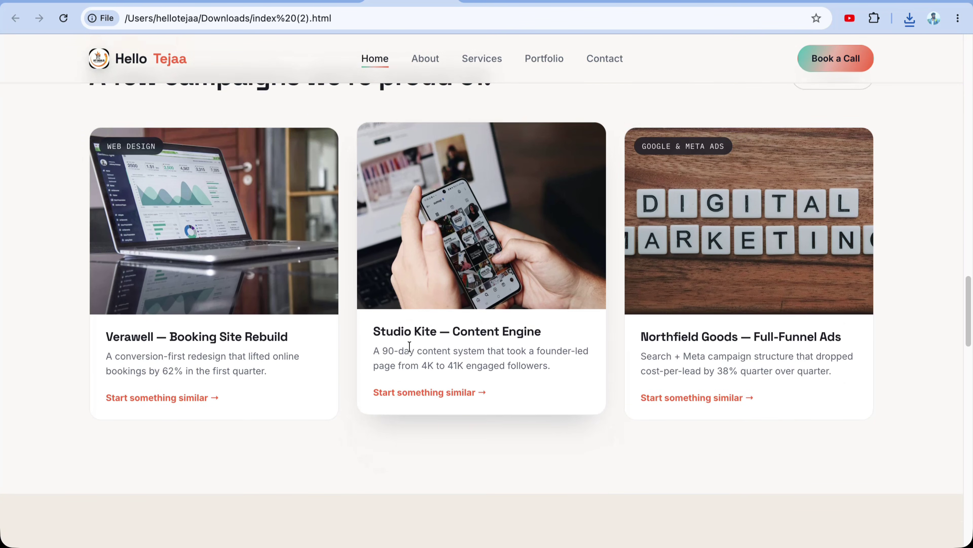
pyautogui.scroll(-10, 419, 354)
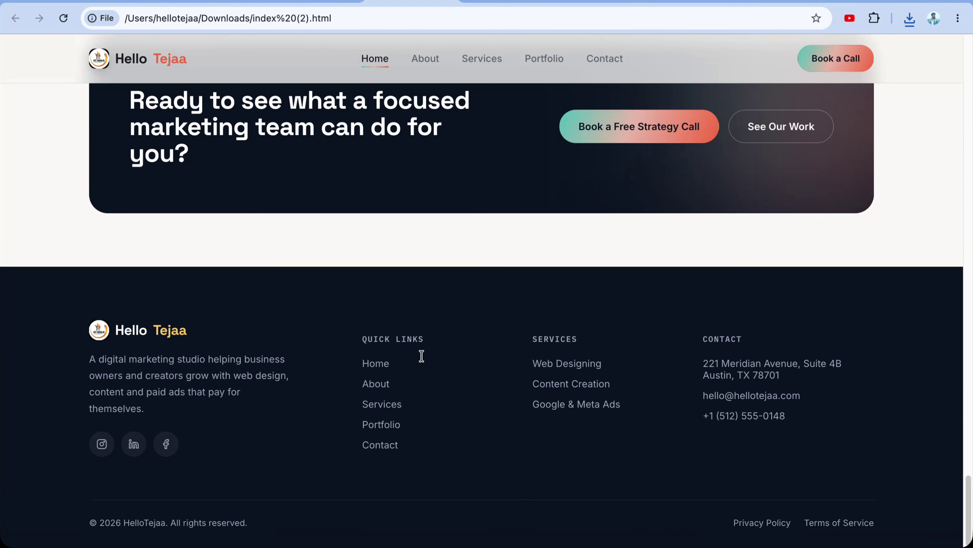
# - Open the site's About page and examine its story, mission and Why Choose Us sections
pyautogui.press('Home')
pyautogui.click(430, 63)
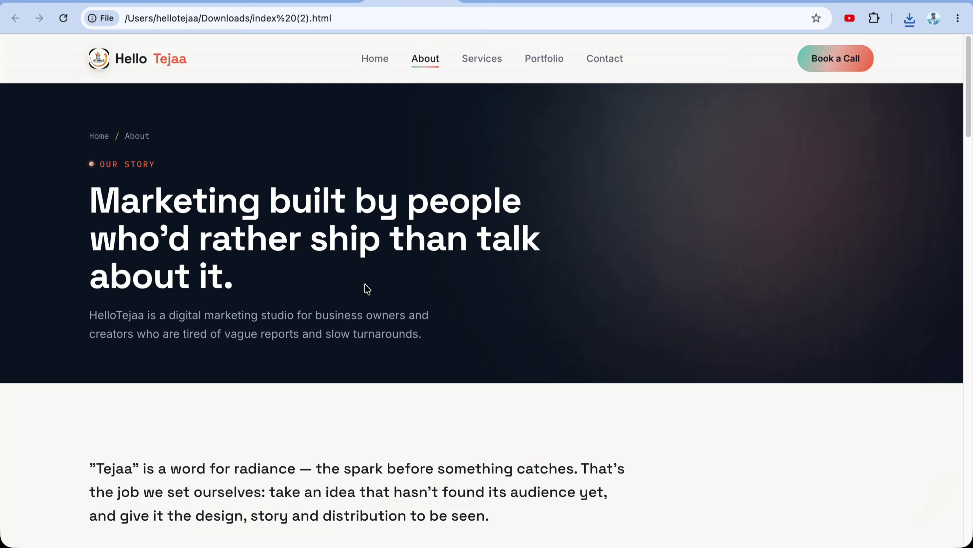
pyautogui.scroll(-10, 383, 328)
pyautogui.scroll(-10, 414, 336)
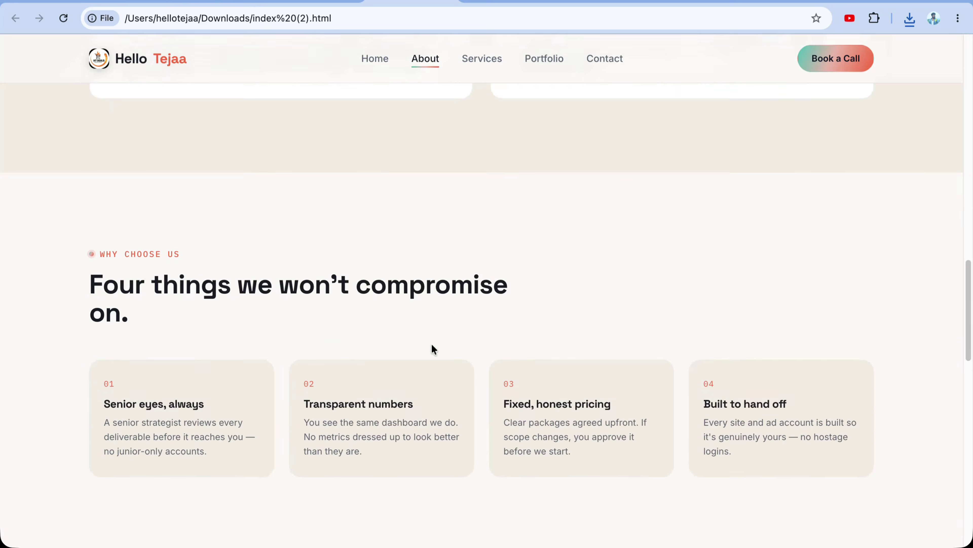
pyautogui.scroll(15, 460, 329)
pyautogui.scroll(-5, 493, 307)
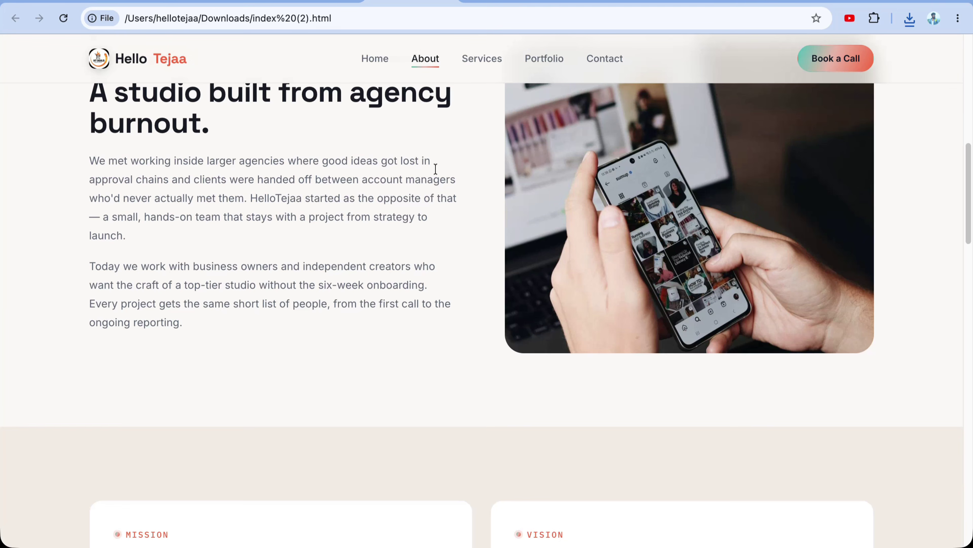
# - Check the site's Services page down to How It Works, and look through the Portfolio page's project cards and closing banner
pyautogui.click(483, 60)
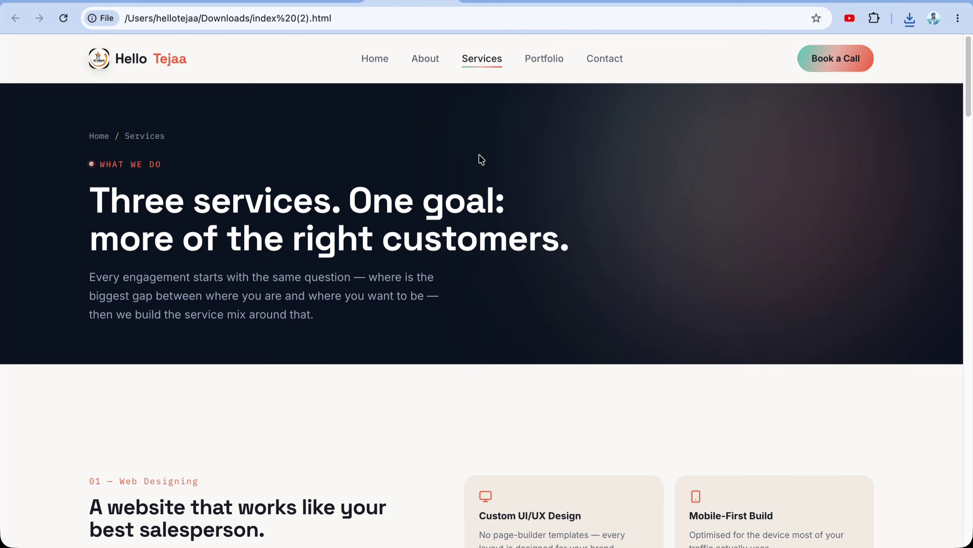
pyautogui.scroll(-20, 481, 160)
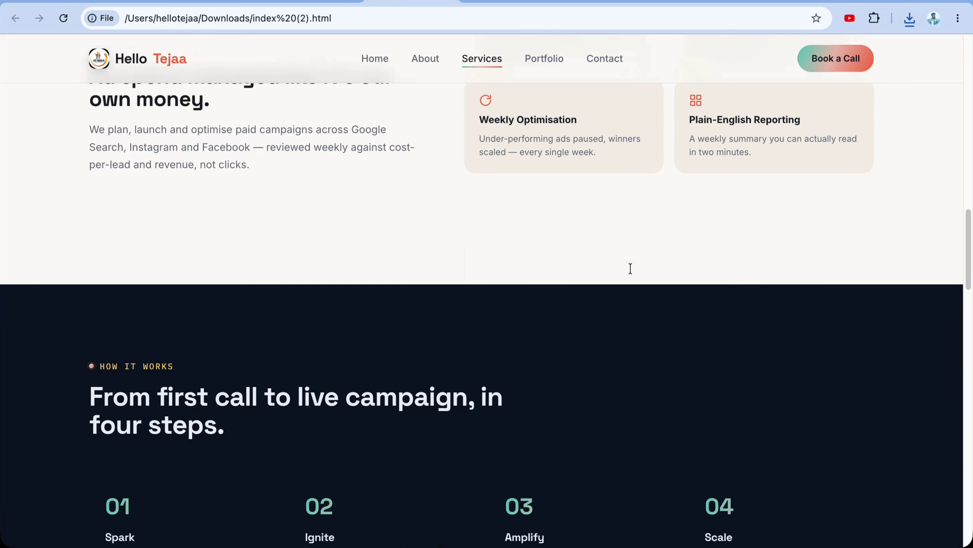
pyautogui.click(543, 60)
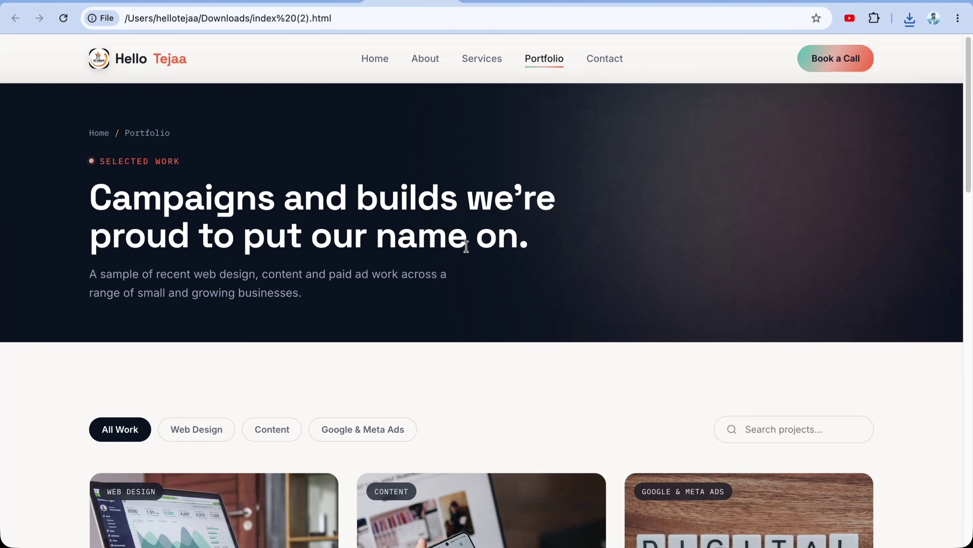
pyautogui.scroll(-8, 446, 273)
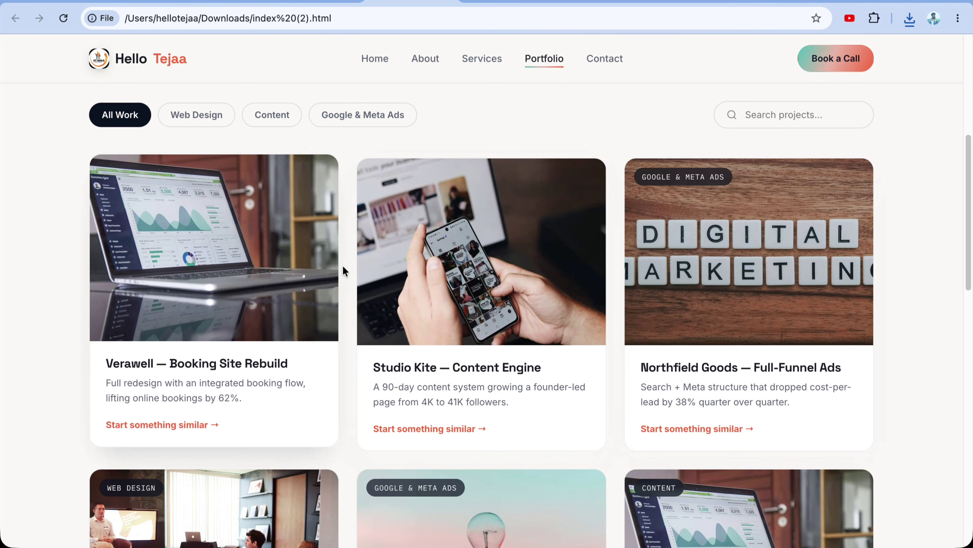
pyautogui.scroll(-5, 343, 266)
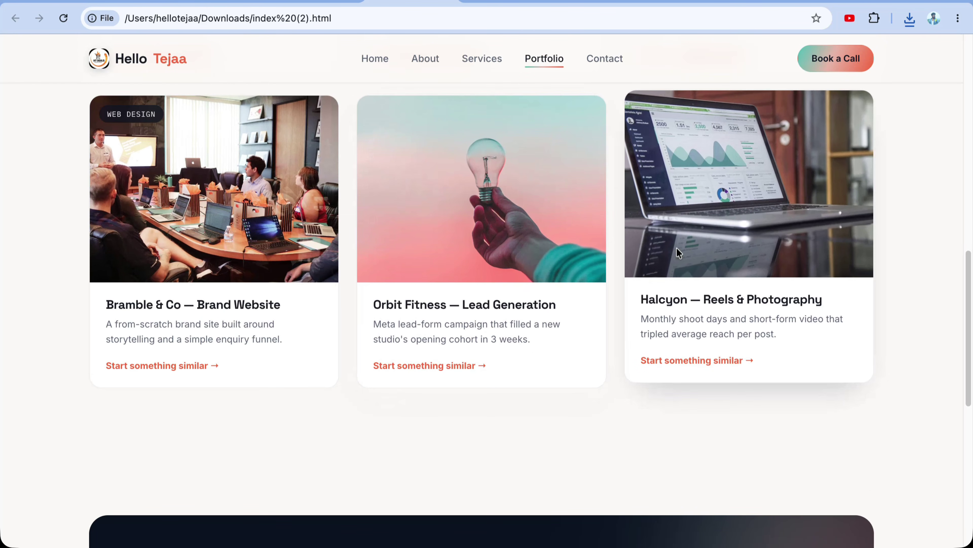
pyautogui.scroll(-5, 652, 261)
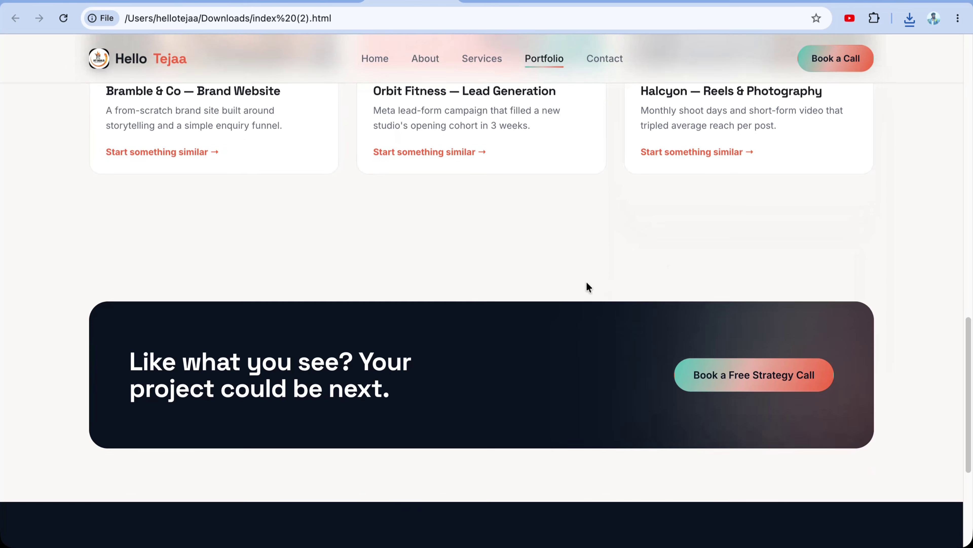
pyautogui.scroll(-4, 588, 287)
pyautogui.scroll(12, 581, 287)
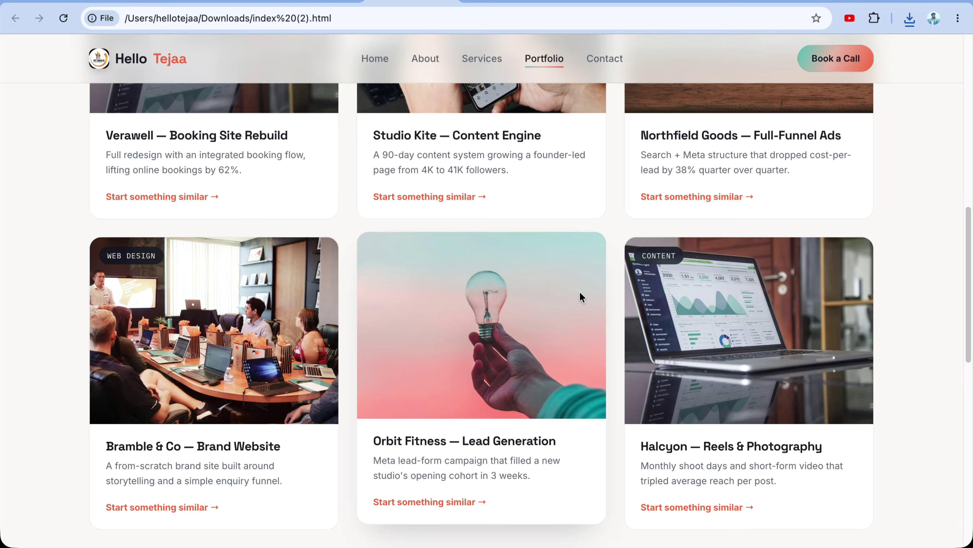
# - Open the site's Contact page and look over its enquiry form and studio details
pyautogui.scroll(10, 580, 297)
pyautogui.click(605, 58)
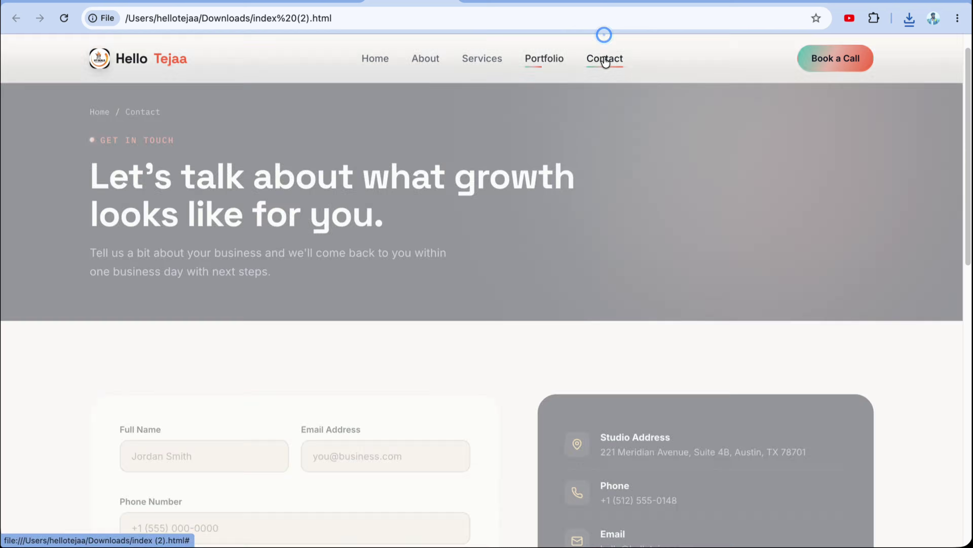
pyautogui.scroll(-8, 511, 253)
# - Follow the hosting.com link in the YouTube video's description and go to the hosting plans
pyautogui.scroll(-2, 516, 265)
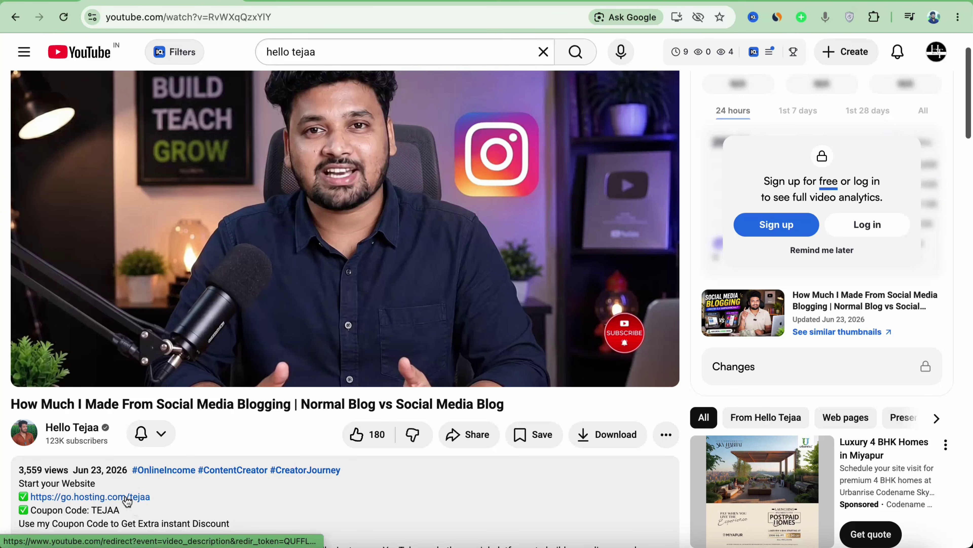
pyautogui.click(127, 496)
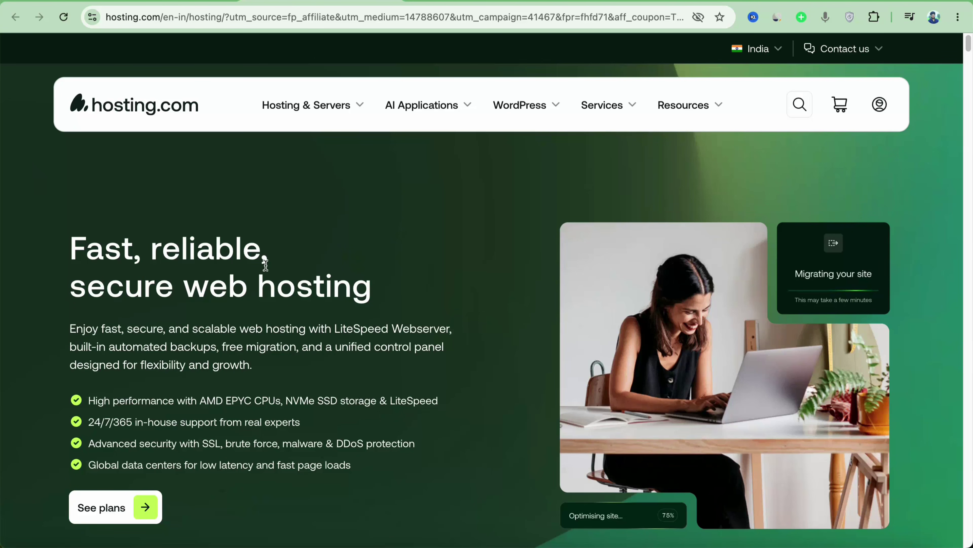
pyautogui.click(145, 508)
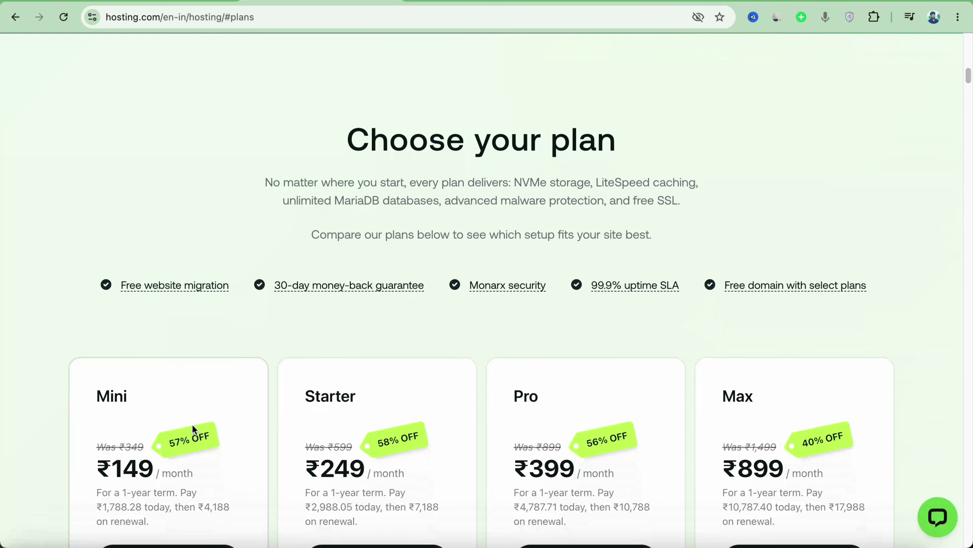
# - Compare the prices and included features of the Mini, Starter, Pro and Max hosting plans
pyautogui.scroll(-1, 211, 421)
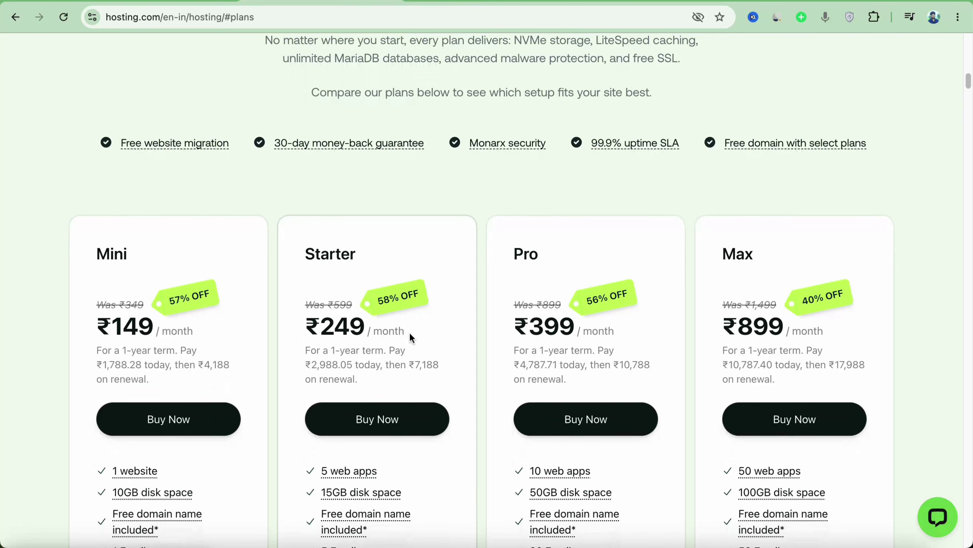
pyautogui.scroll(3, 408, 337)
pyautogui.scroll(-5, 787, 382)
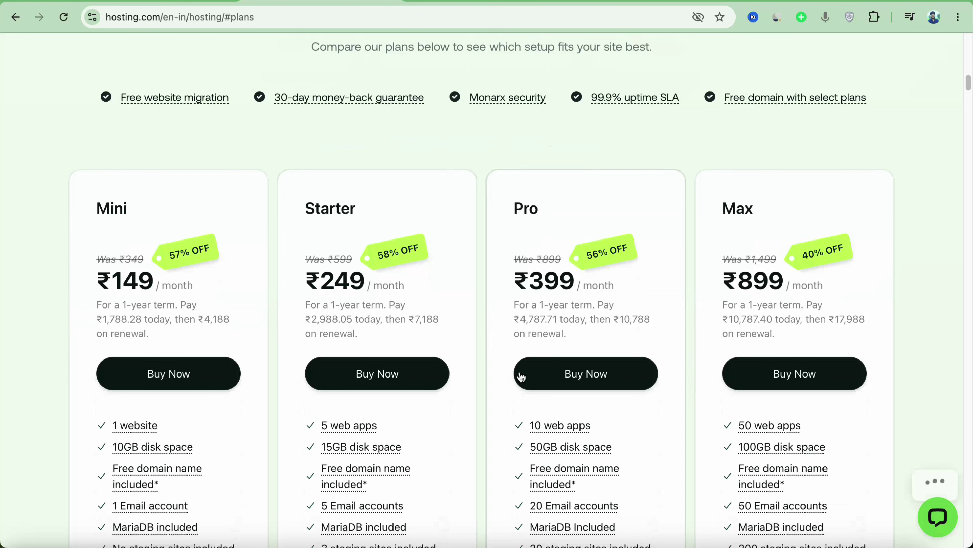
pyautogui.scroll(-5, 314, 358)
pyautogui.scroll(-1, 289, 335)
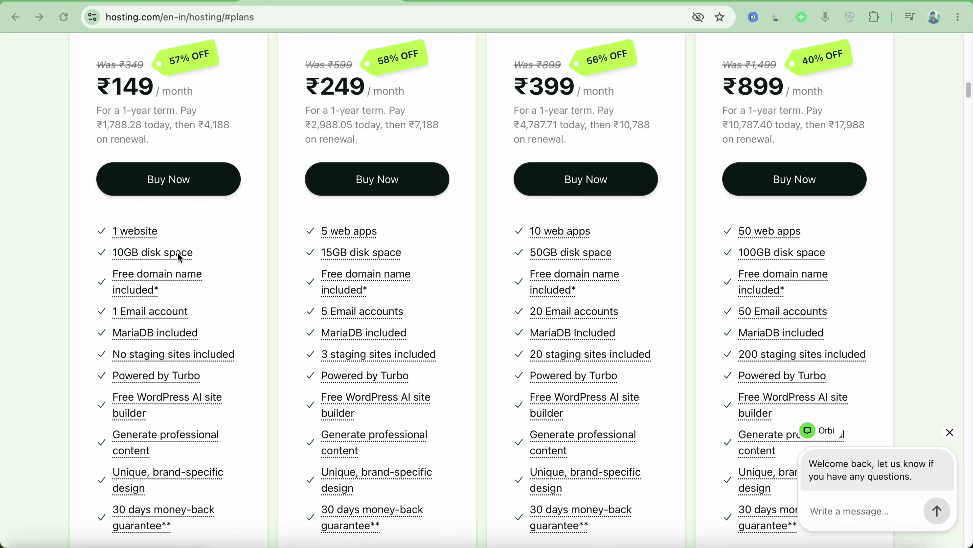
pyautogui.scroll(-1, 196, 292)
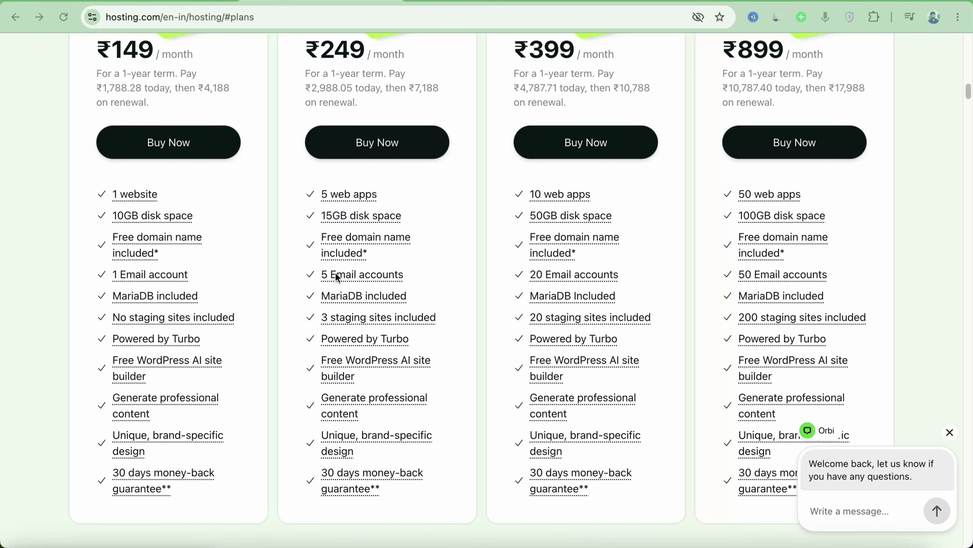
pyautogui.scroll(6, 199, 284)
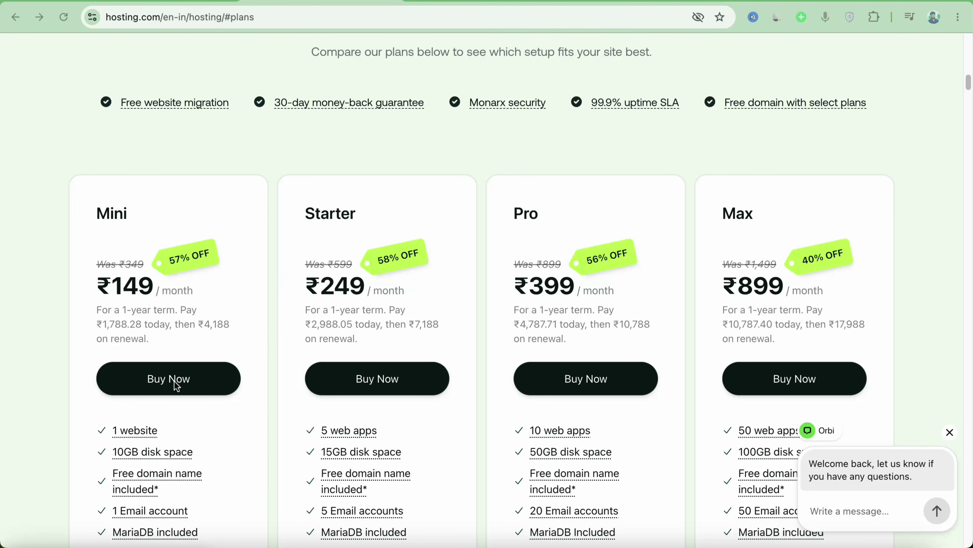
# - Choose the Mini hosting plan for purchase and look over its billing, server location and domain options
pyautogui.click(182, 385)
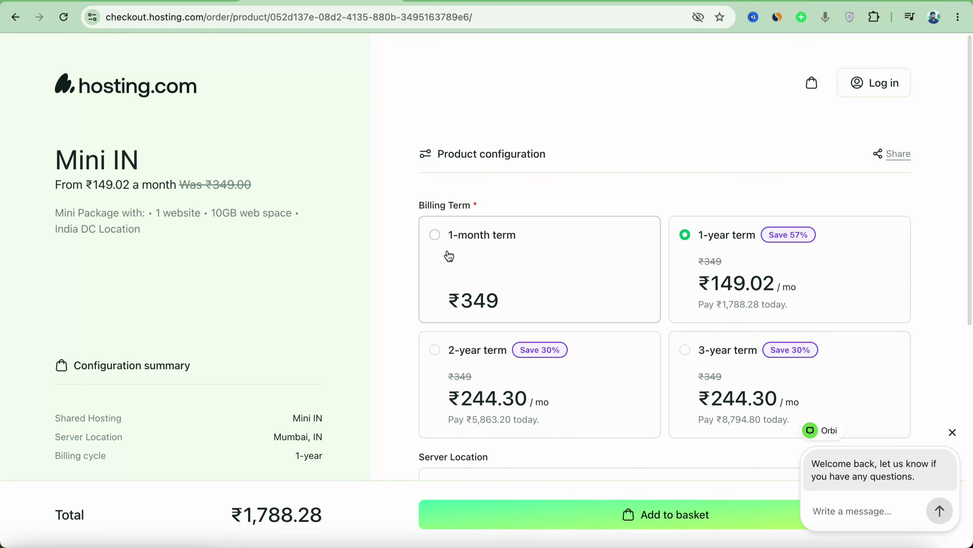
pyautogui.scroll(-7, 509, 250)
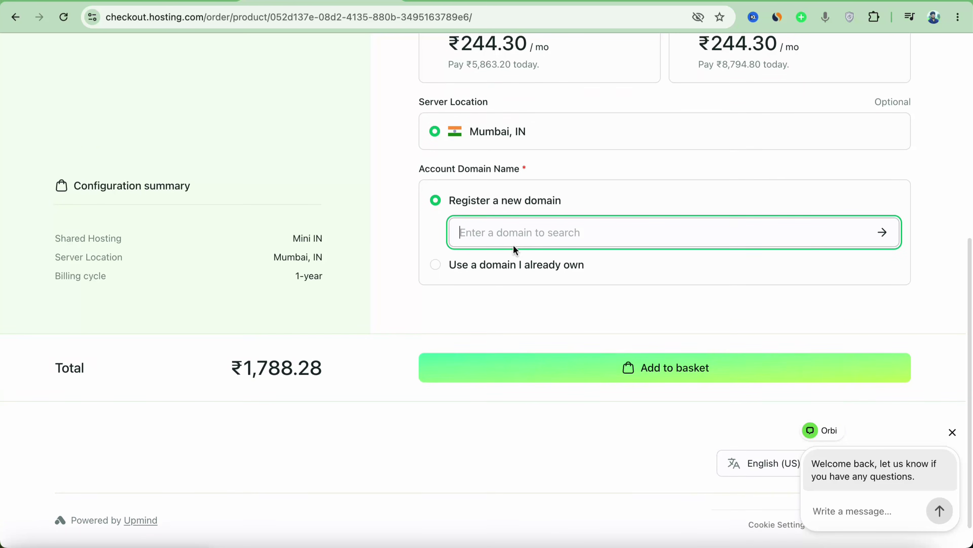
pyautogui.scroll(4, 530, 254)
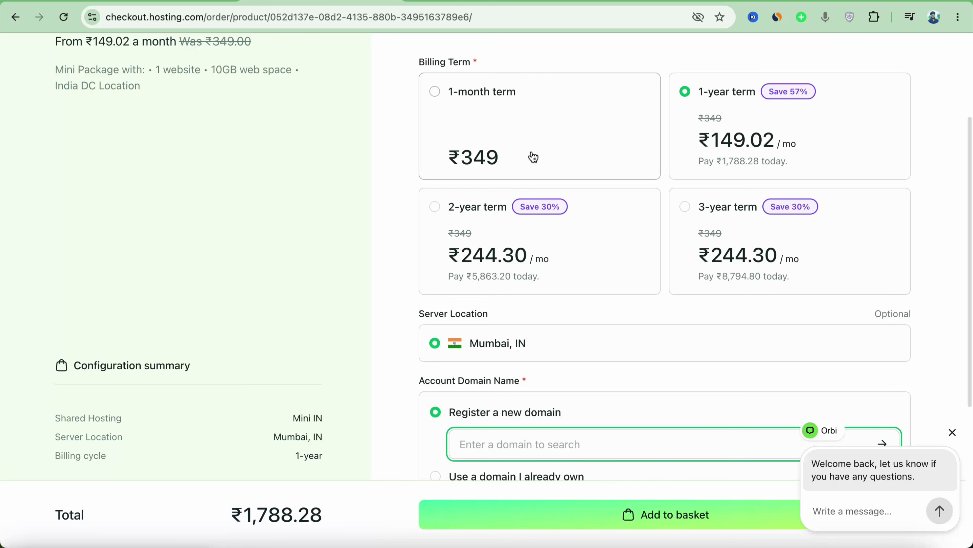
# - Try the 1-month billing term for the Mini plan, then reselect the 1-year term
pyautogui.click(463, 109)
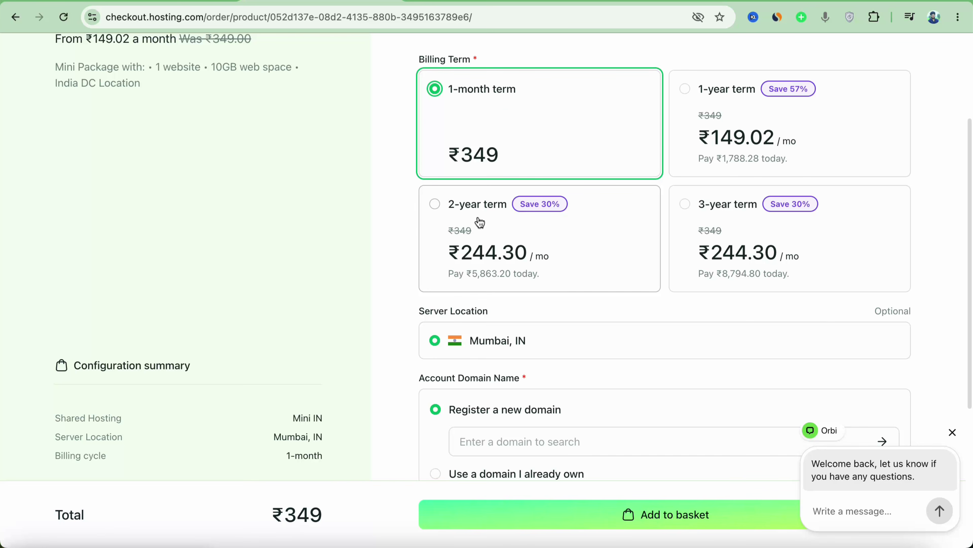
pyautogui.click(715, 157)
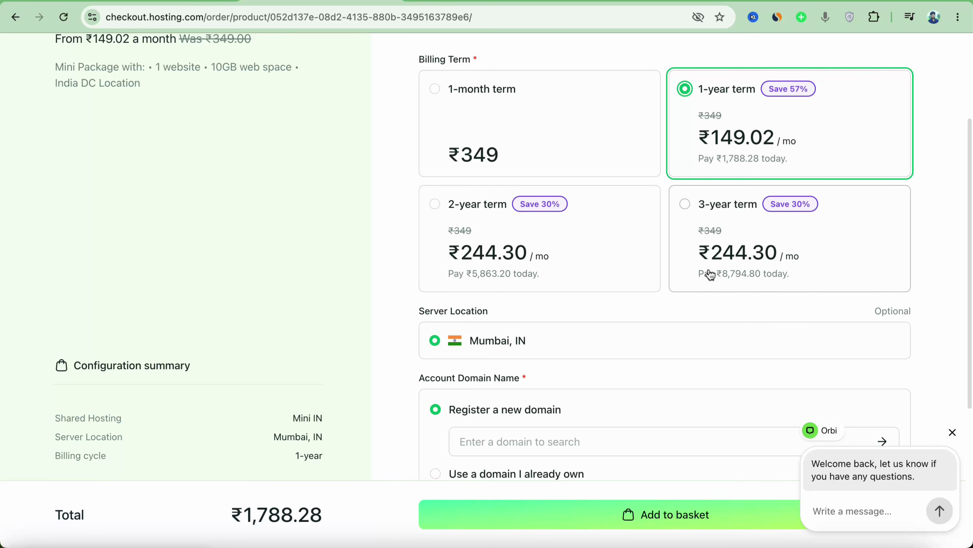
pyautogui.press('Down')
pyautogui.click(725, 122)
pyautogui.scroll(-1, 716, 175)
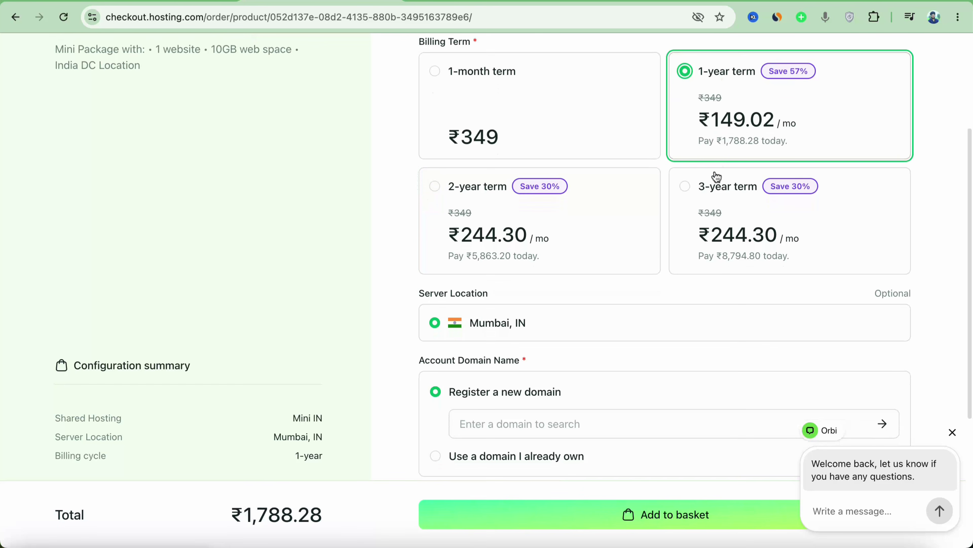
pyautogui.scroll(-2, 717, 176)
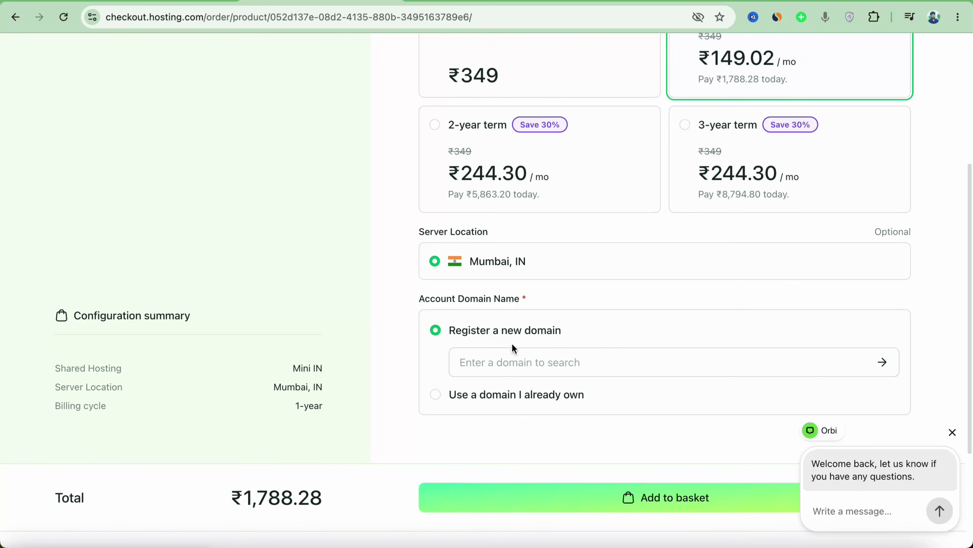
# - Search for hellotejaa as a new domain to register and browse the available names
pyautogui.click(531, 363)
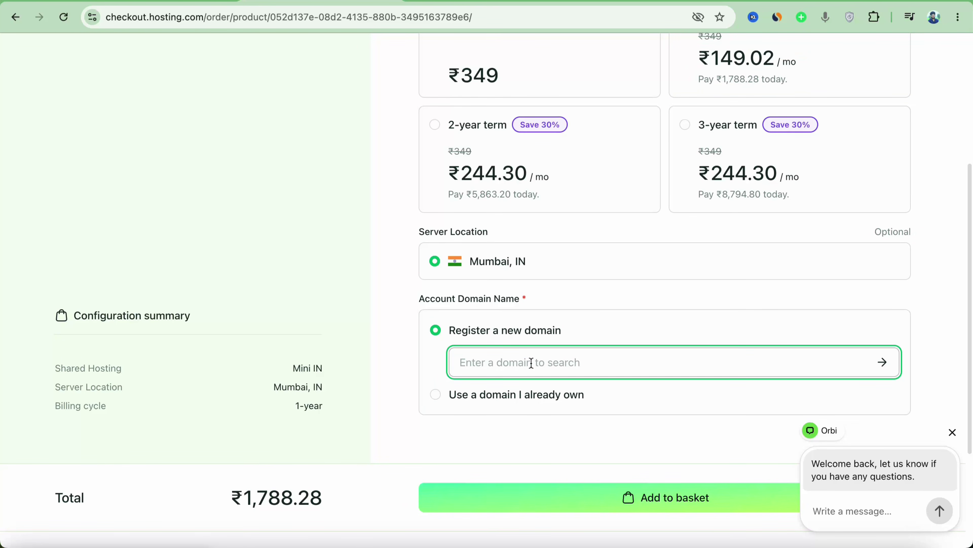
pyautogui.write('hellotejaa')
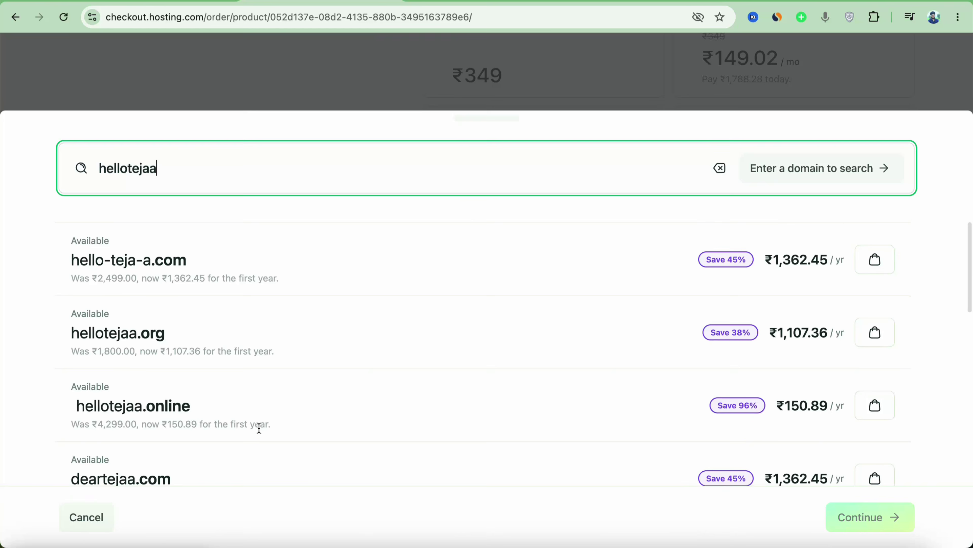
pyautogui.scroll(-5, 258, 426)
pyautogui.scroll(5, 282, 427)
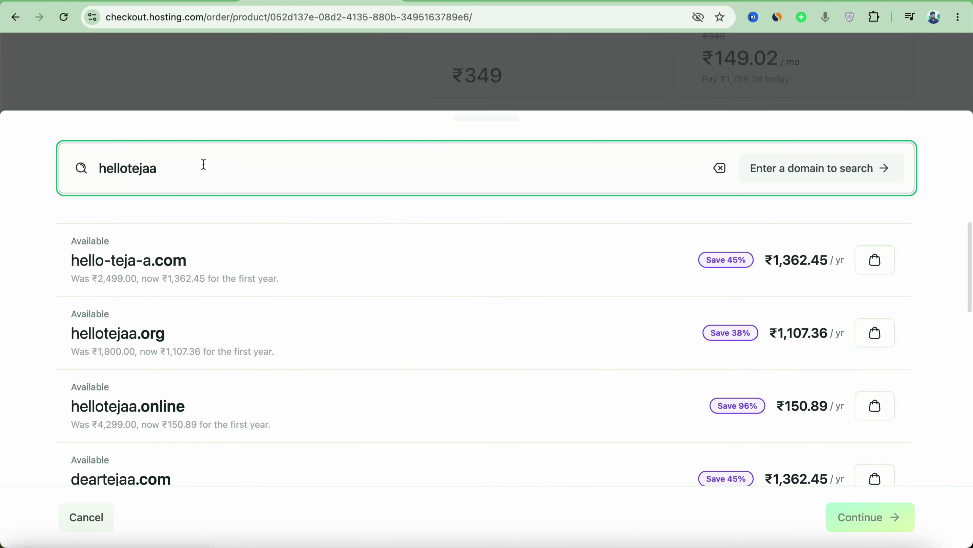
# - Search for heytejaa instead and choose heytejaa.com as the hosting account's domain
pyautogui.moveTo(202, 163); pyautogui.dragTo(97, 166)
pyautogui.write('heytejaa')
pyautogui.press('Return')
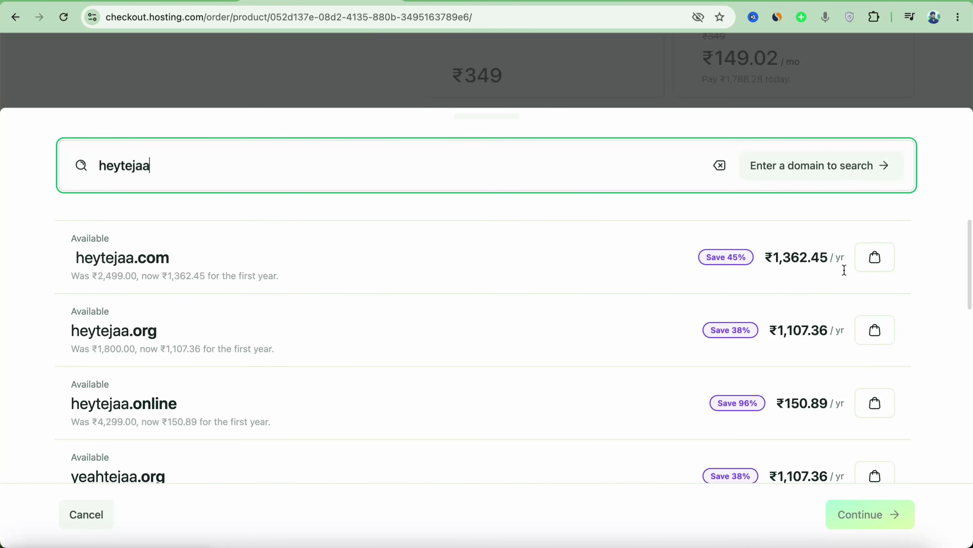
pyautogui.click(876, 264)
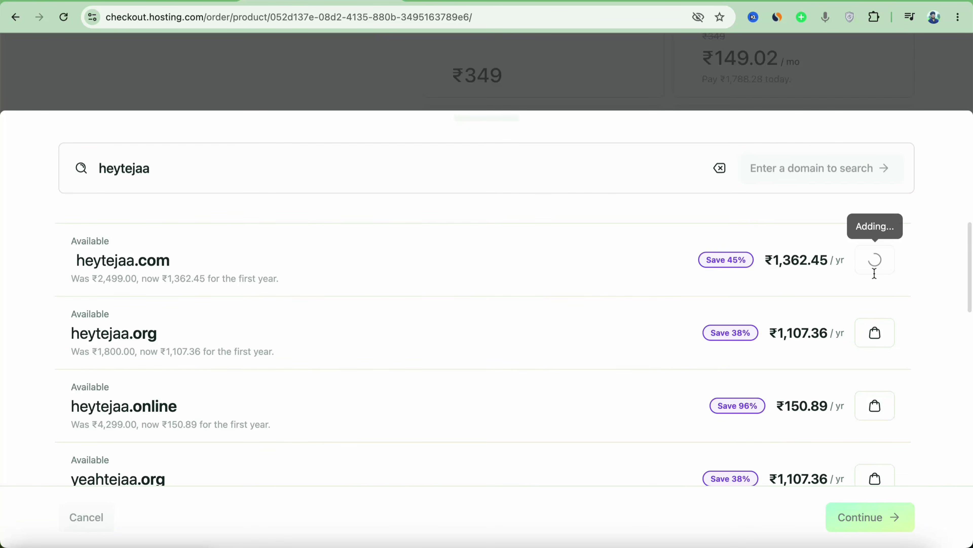
pyautogui.click(871, 517)
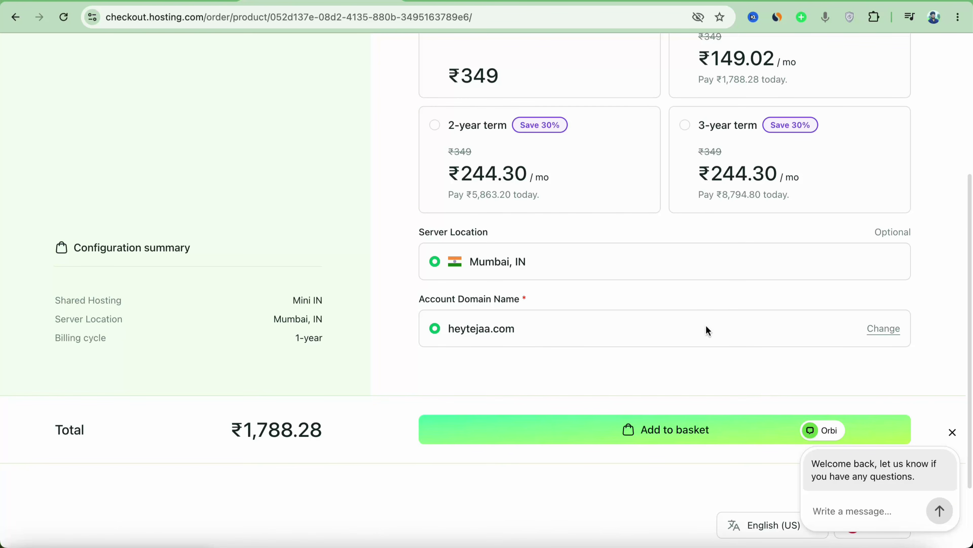
# - Check the order total, add the Mini plan with its domain to the basket and continue to account registration
pyautogui.moveTo(325, 431); pyautogui.dragTo(223, 427)
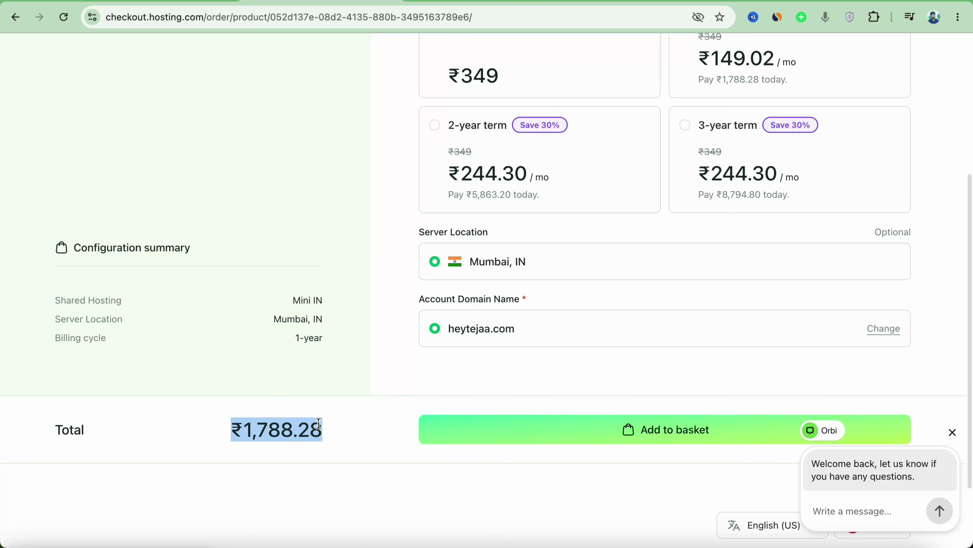
pyautogui.click(327, 431)
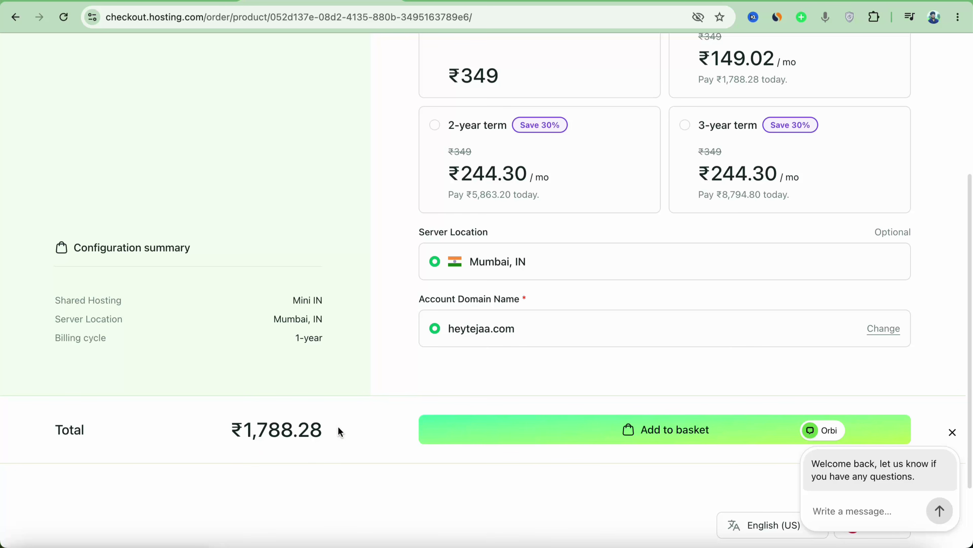
pyautogui.click(633, 429)
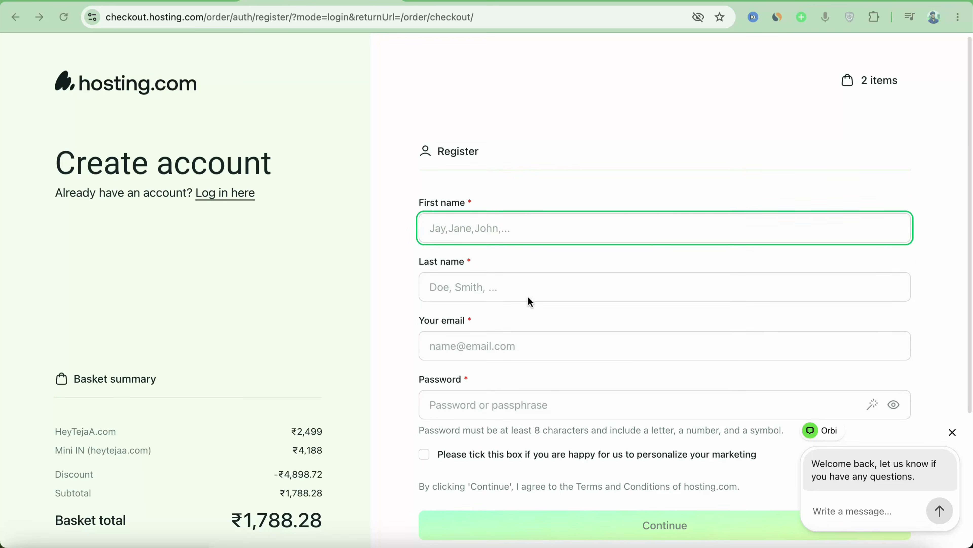
pyautogui.scroll(-4, 527, 302)
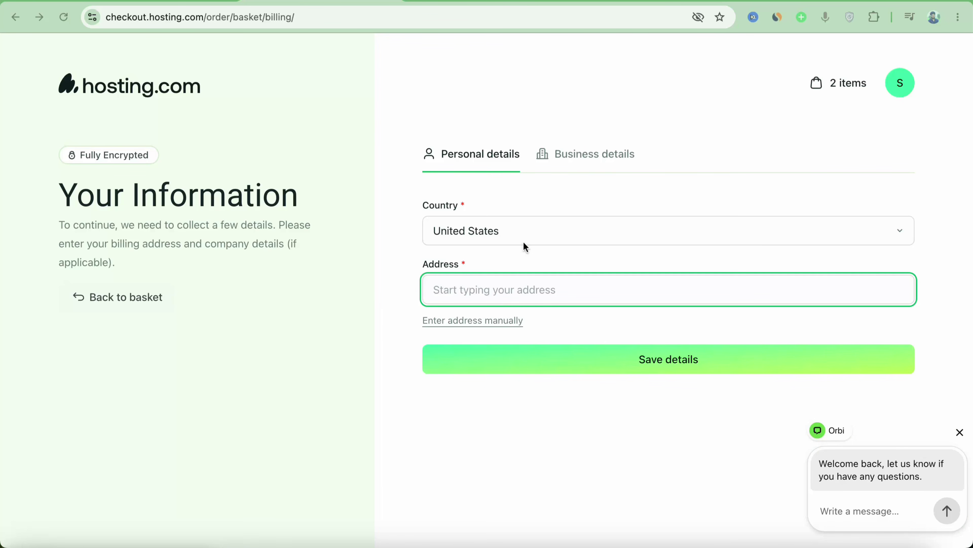
# - Set the billing country to India and save the billing details to reach the secure checkout
pyautogui.click(530, 234)
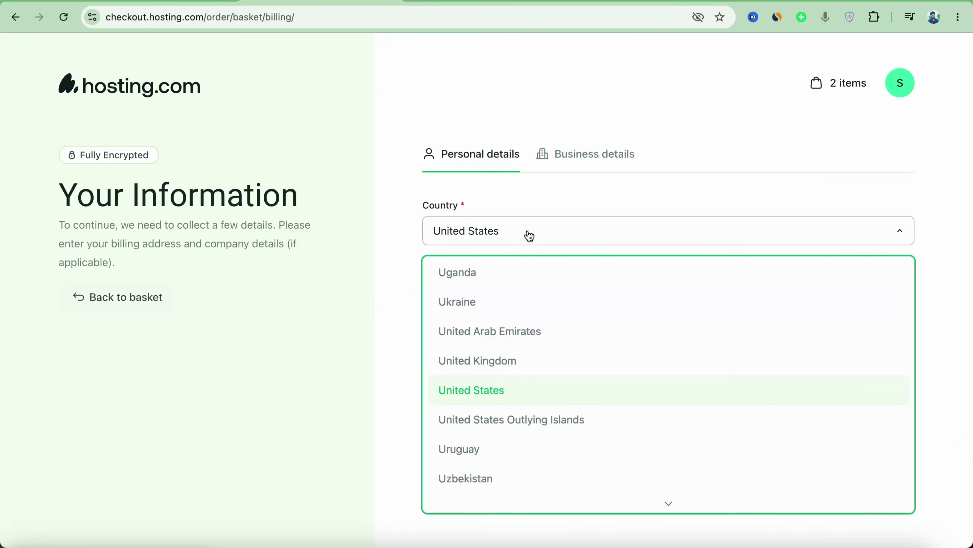
pyautogui.scroll(1, 528, 276)
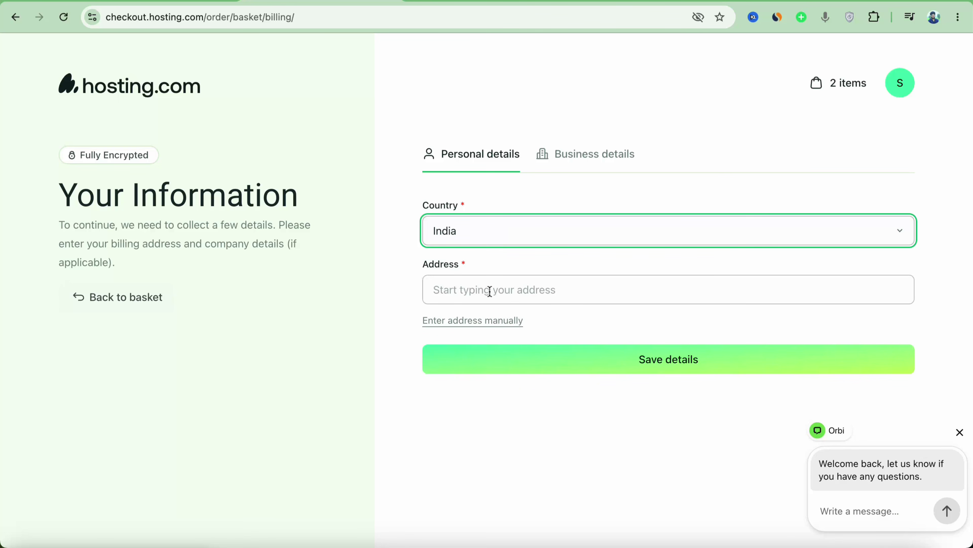
pyautogui.click(662, 369)
pyautogui.scroll(-2, 498, 360)
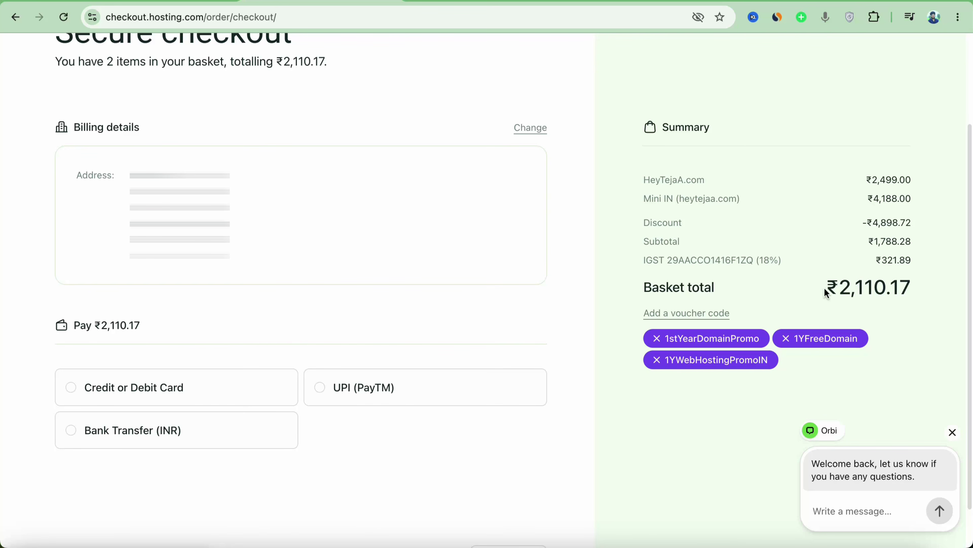
# - Apply the voucher code TEJAA to the basket
pyautogui.click(685, 314)
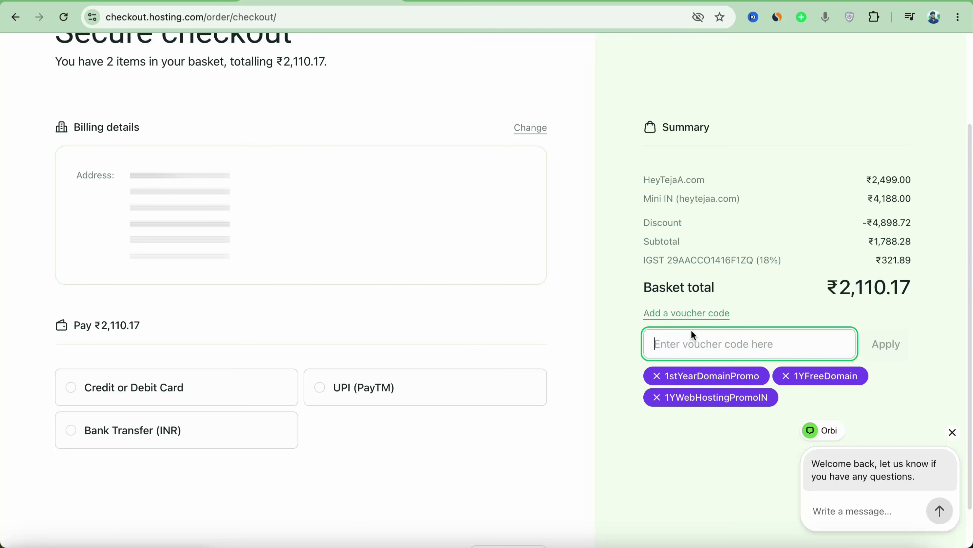
pyautogui.write('TEJAA')
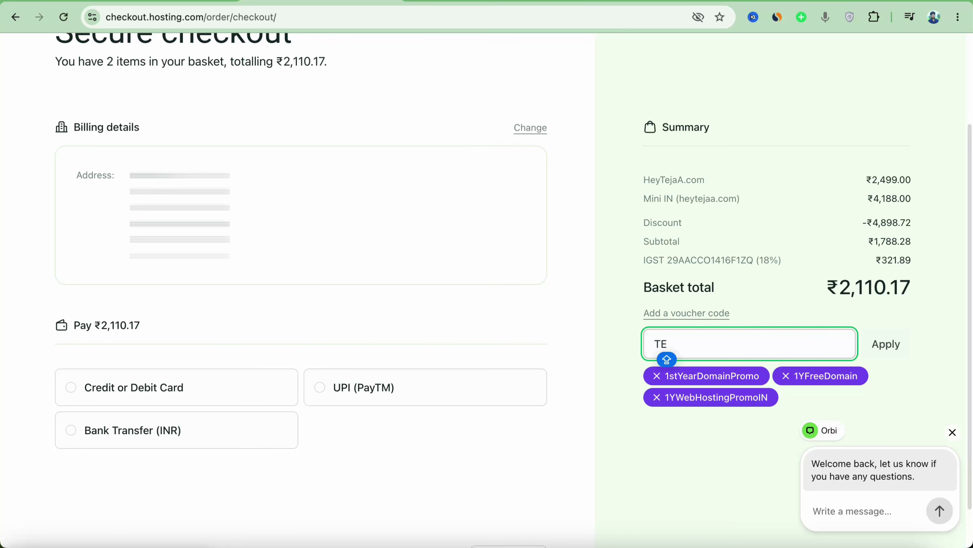
pyautogui.click(888, 344)
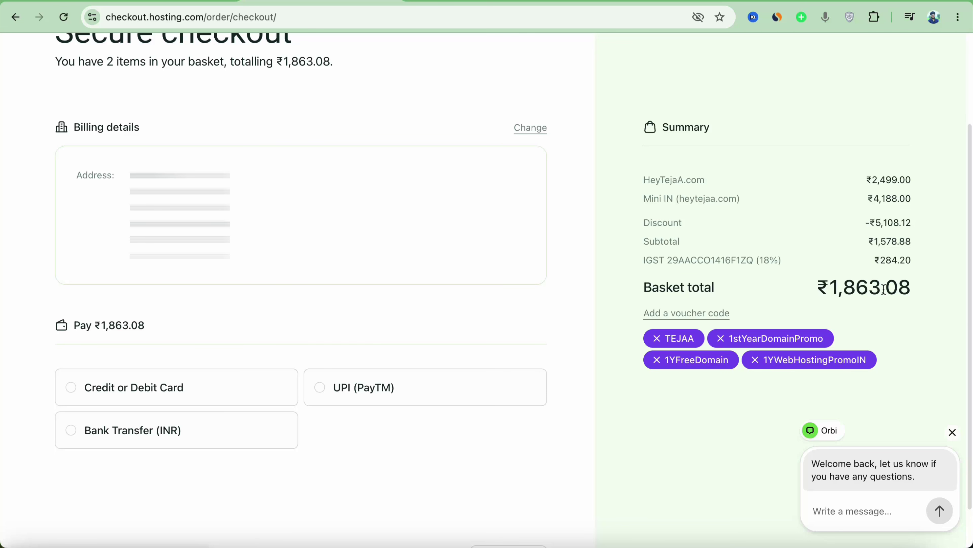
# - Place the order with UPI (PayTM) as payment method and choose UPI on the Paytm payment page
pyautogui.scroll(1, 883, 290)
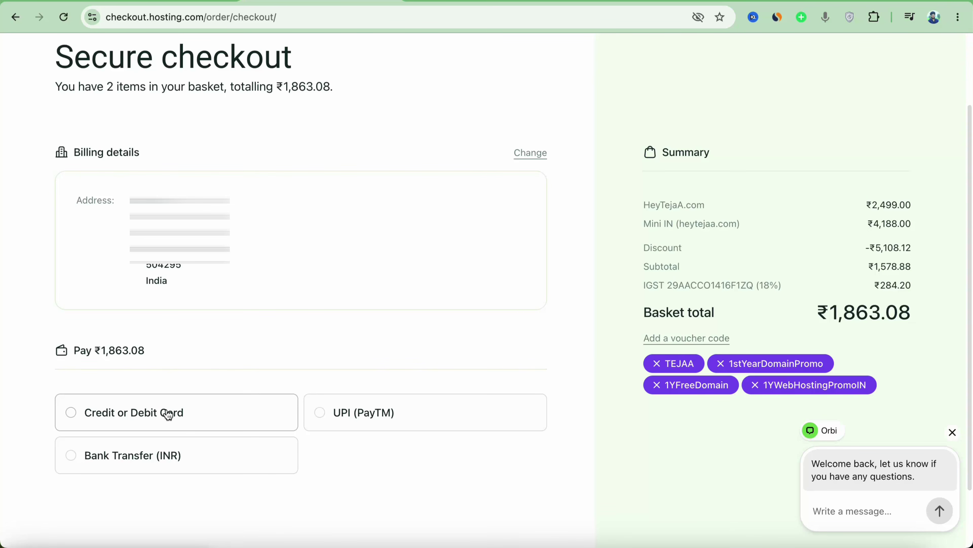
pyautogui.click(412, 410)
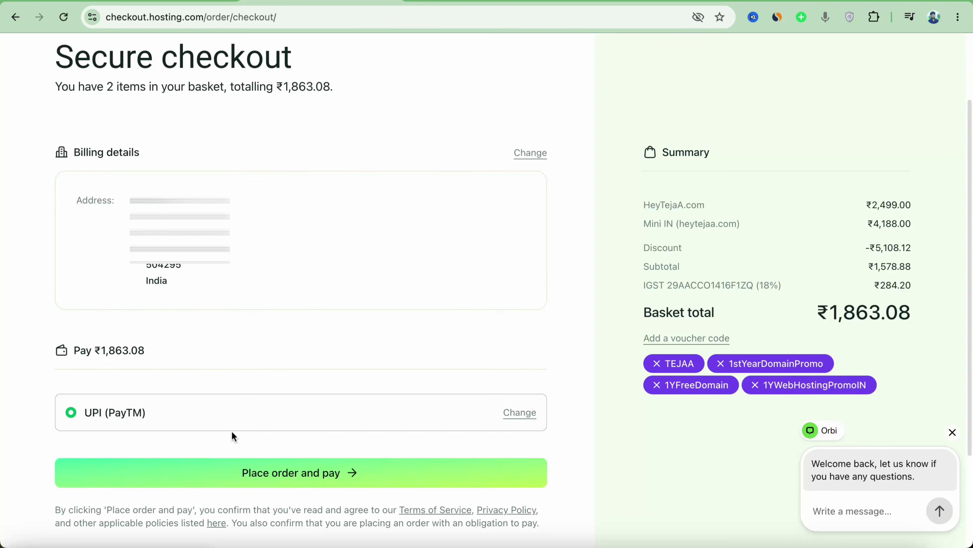
pyautogui.click(321, 475)
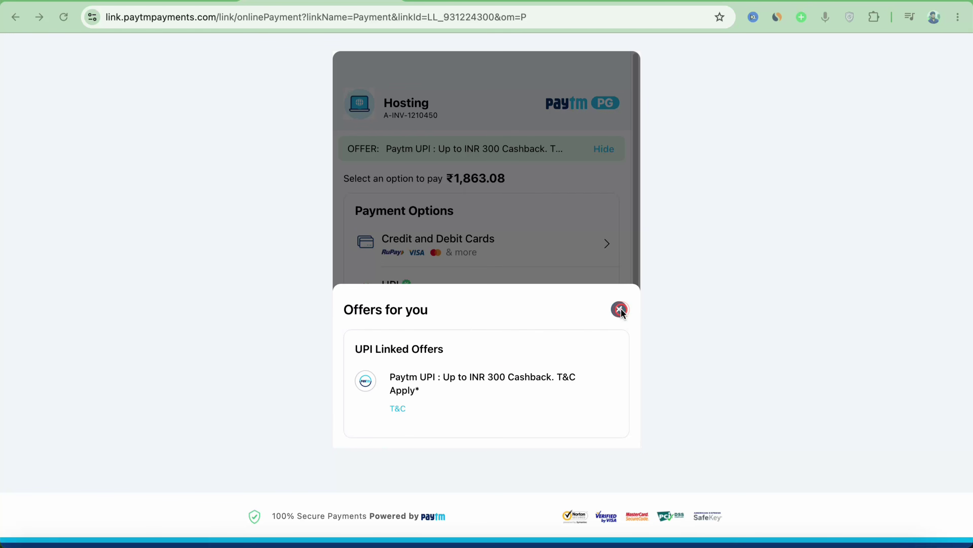
pyautogui.click(620, 310)
pyautogui.click(493, 294)
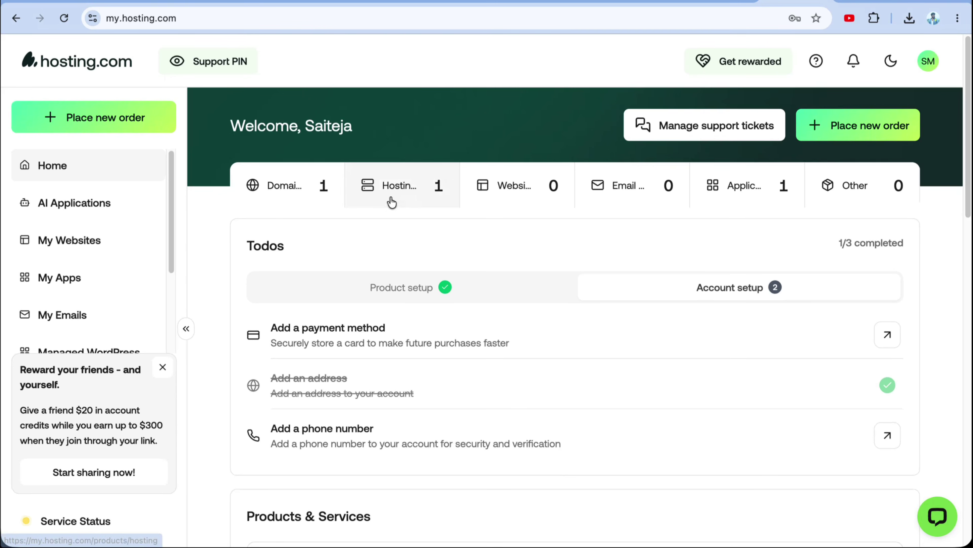
# - View the account's domain list, then log in to the hosting plan's control panel and open its website
pyautogui.click(299, 189)
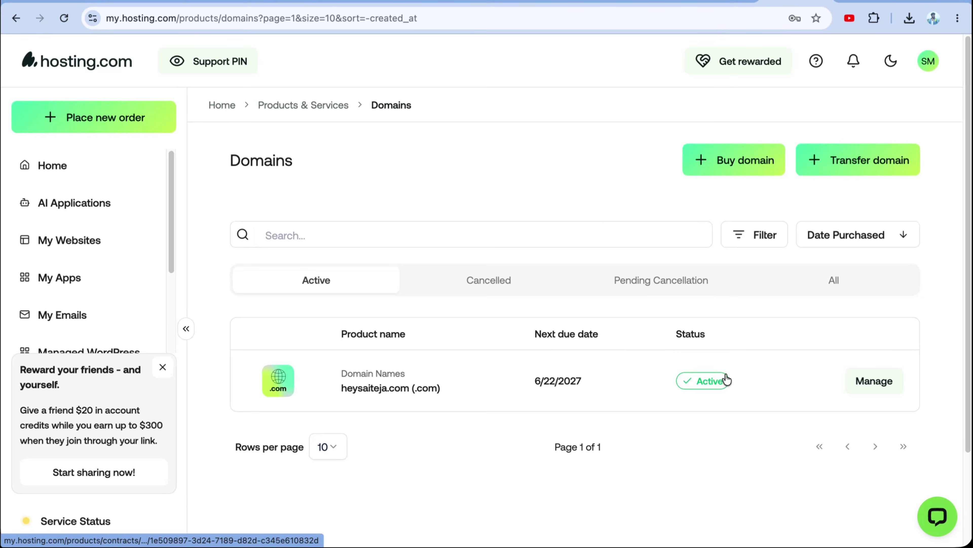
pyautogui.click(45, 172)
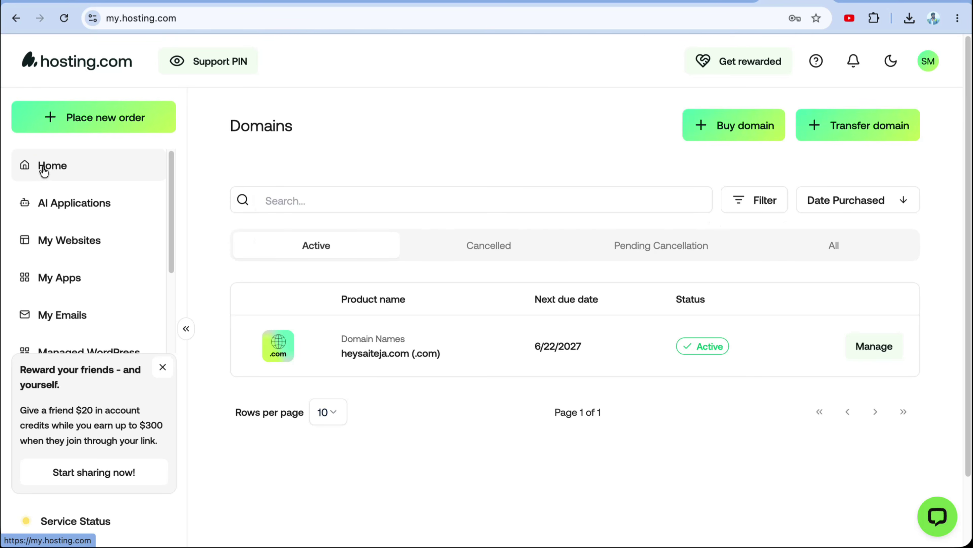
pyautogui.click(402, 189)
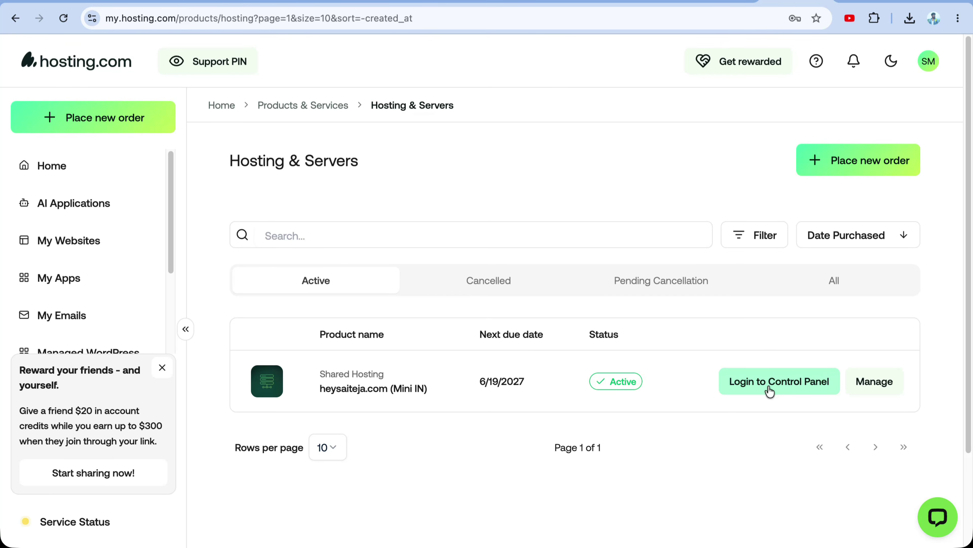
pyautogui.click(770, 391)
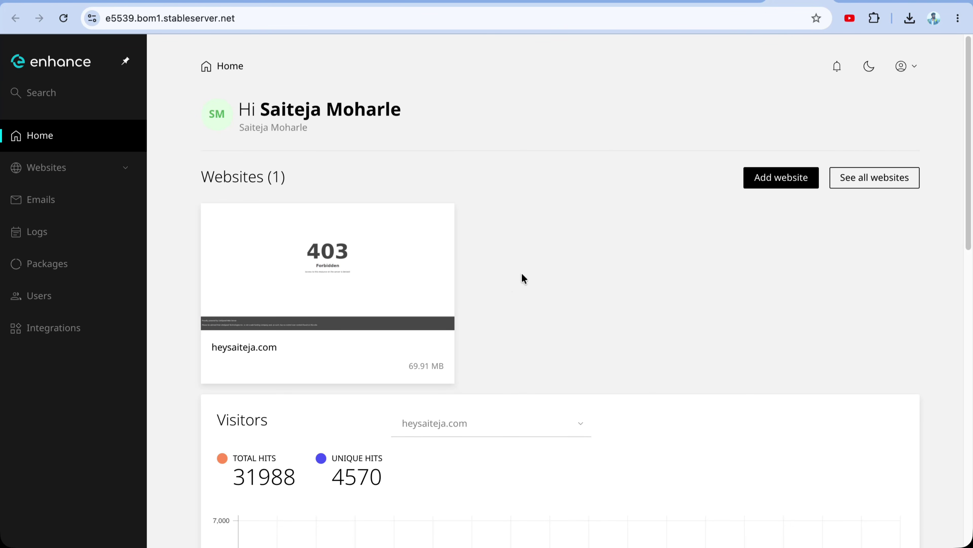
pyautogui.scroll(-2, 529, 280)
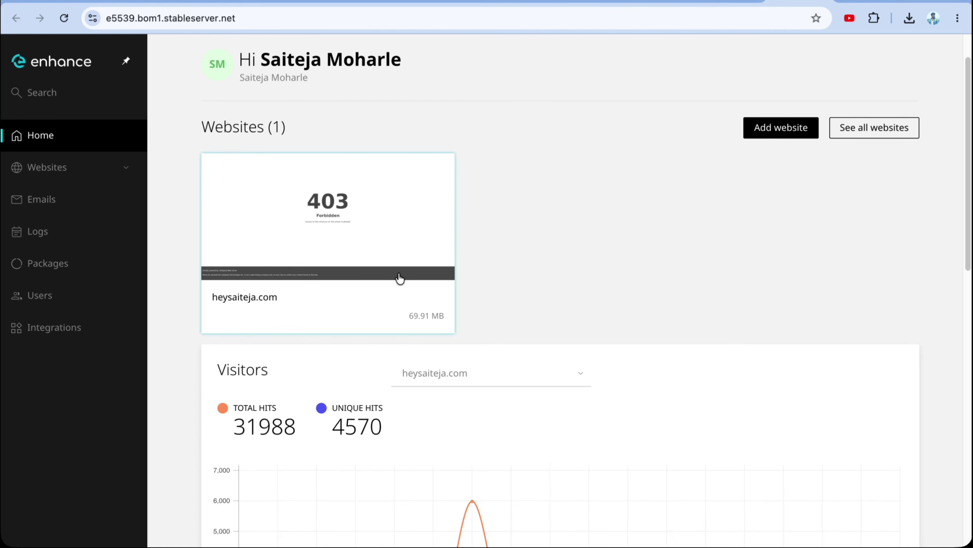
pyautogui.click(368, 242)
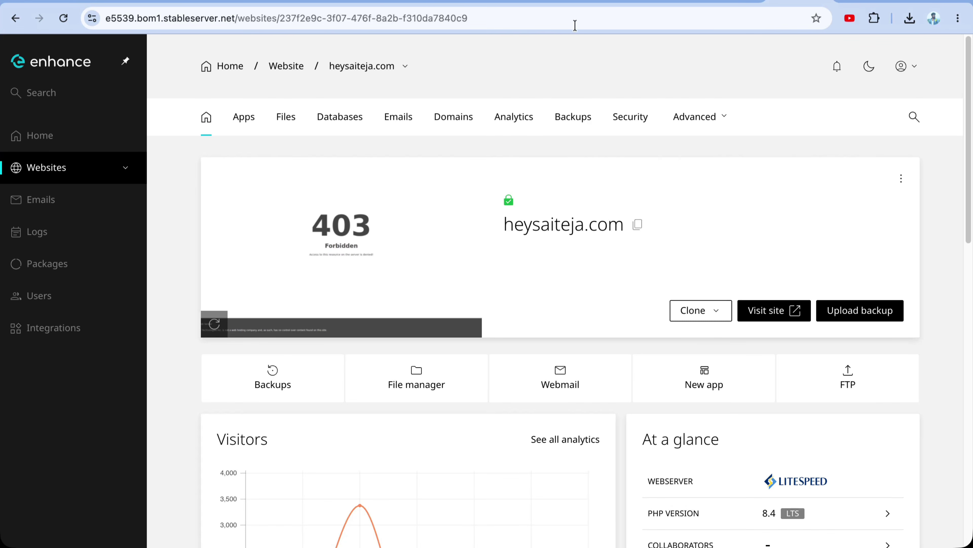
# - Switch to the Claude chat, download the Index HTML file and return to the hosting control panel
pyautogui.click(253, 3)
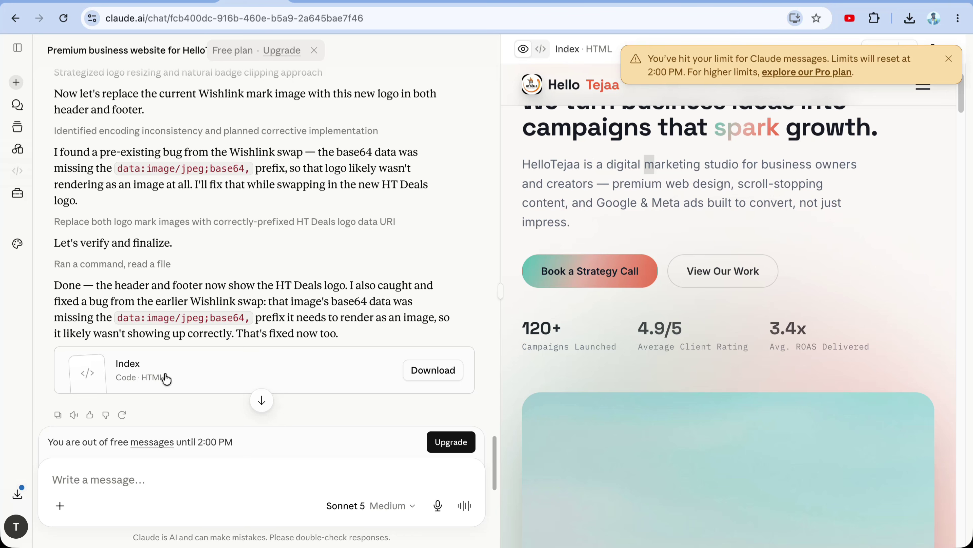
pyautogui.click(438, 374)
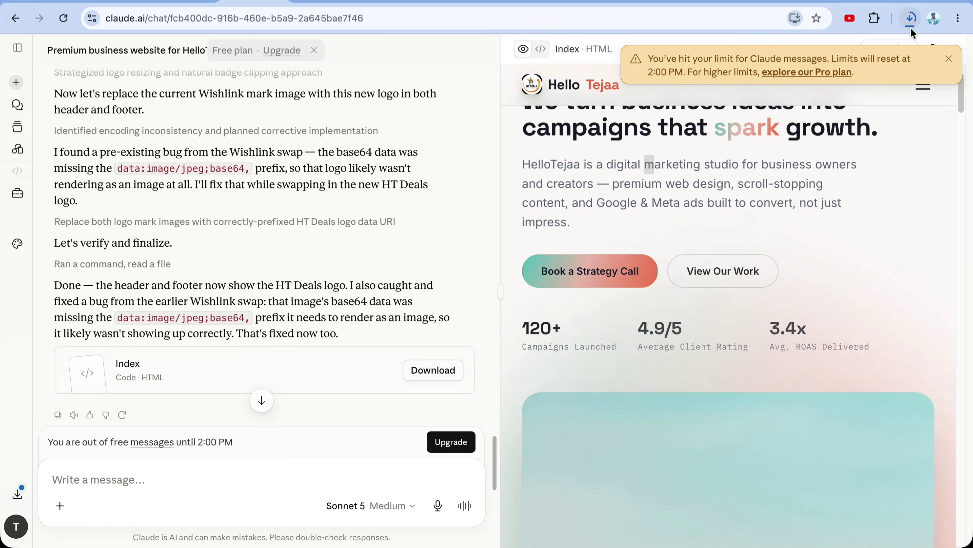
pyautogui.hotkey('ctrl', 'Tab')
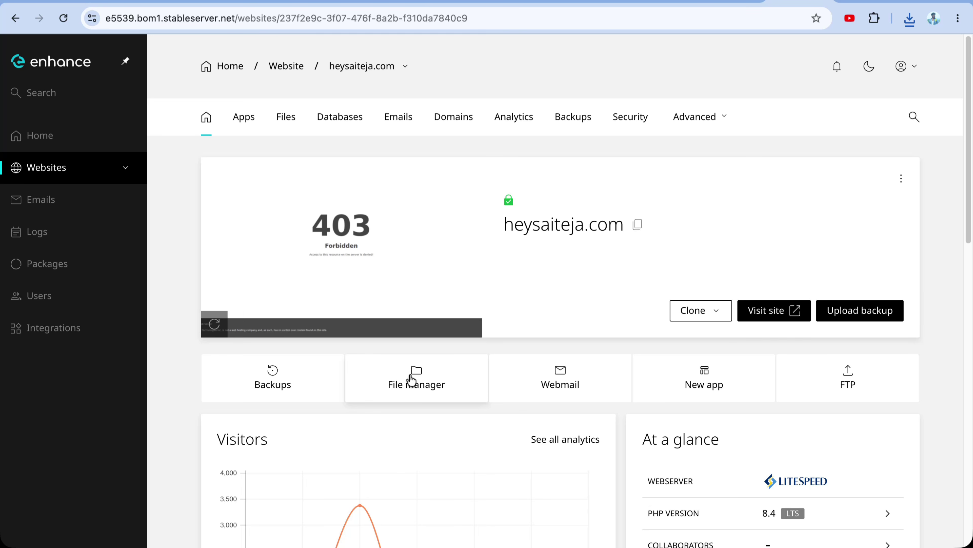
# - Upload the downloaded index (3).html into the website's public_html folder with the file manager
pyautogui.click(408, 385)
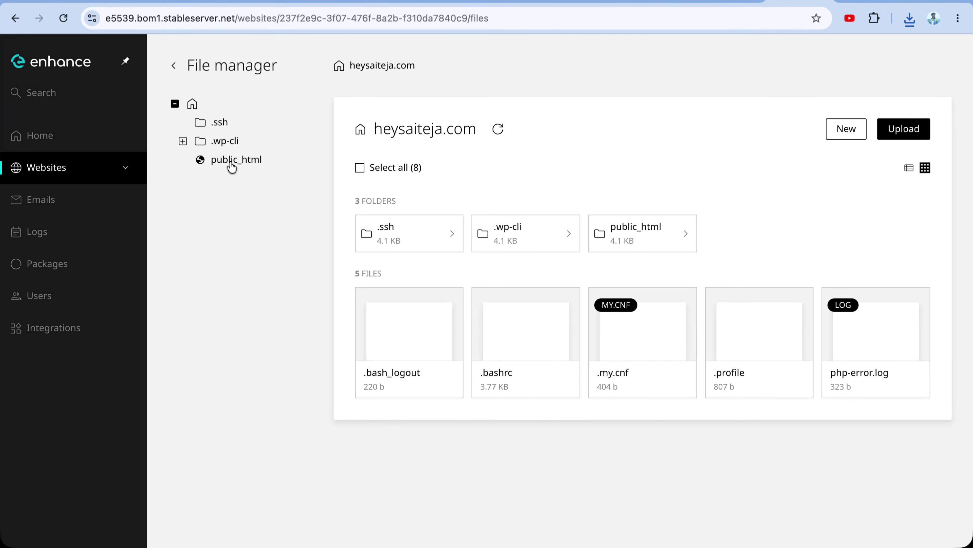
pyautogui.click(231, 164)
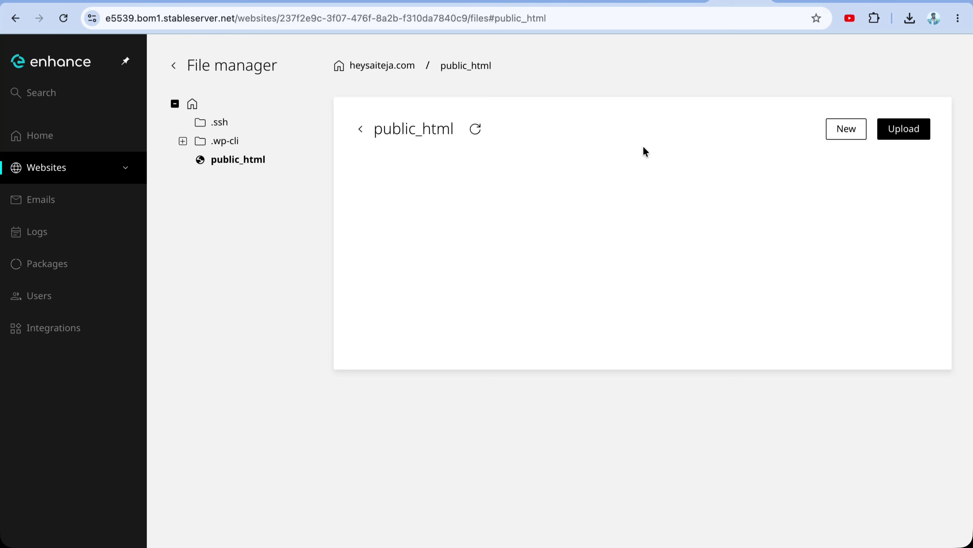
pyautogui.click(908, 18)
pyautogui.moveTo(776, 73); pyautogui.dragTo(621, 167)
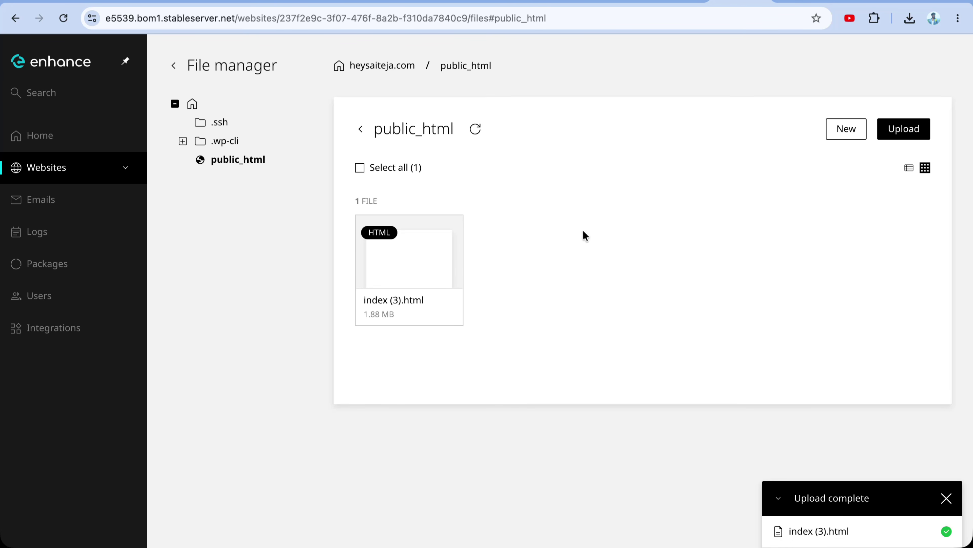
# - Preview the published website from its control panel overview and look through the home page
pyautogui.click(385, 68)
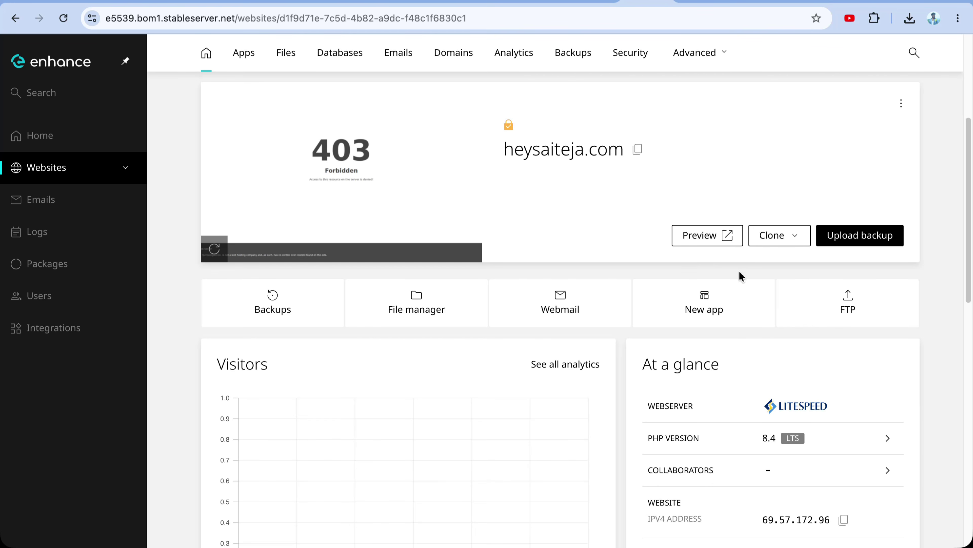
pyautogui.click(721, 245)
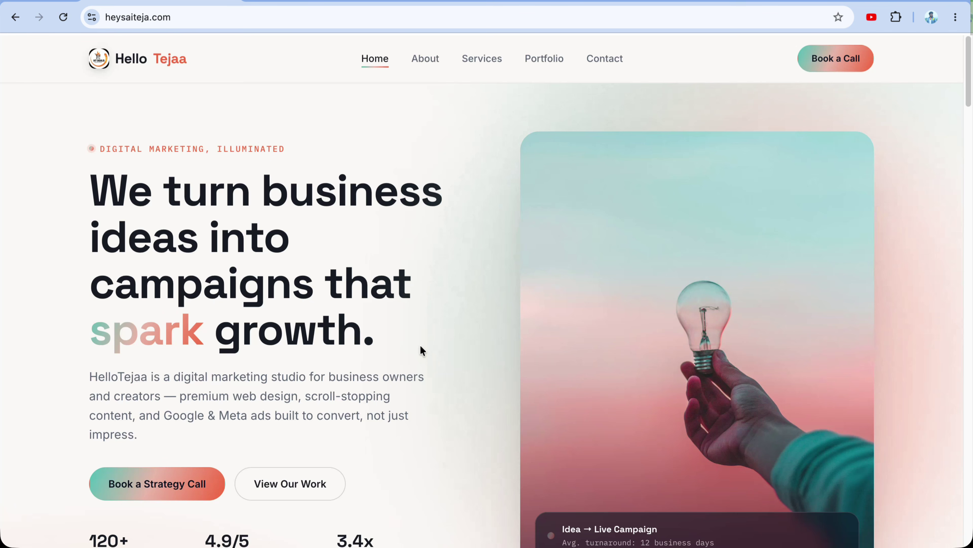
pyautogui.scroll(-10, 420, 350)
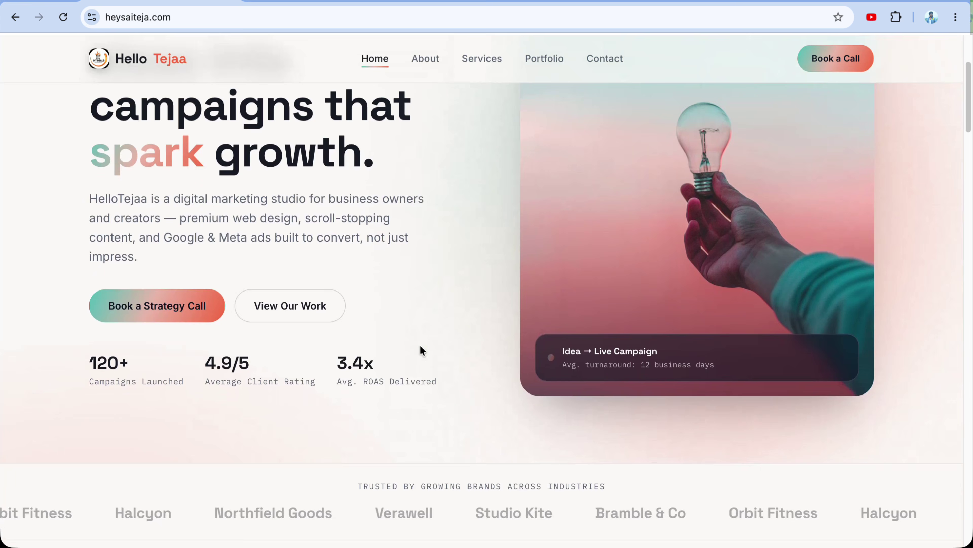
# - Look through the live home page down to its services section and skim the site's About page
pyautogui.scroll(-10, 420, 346)
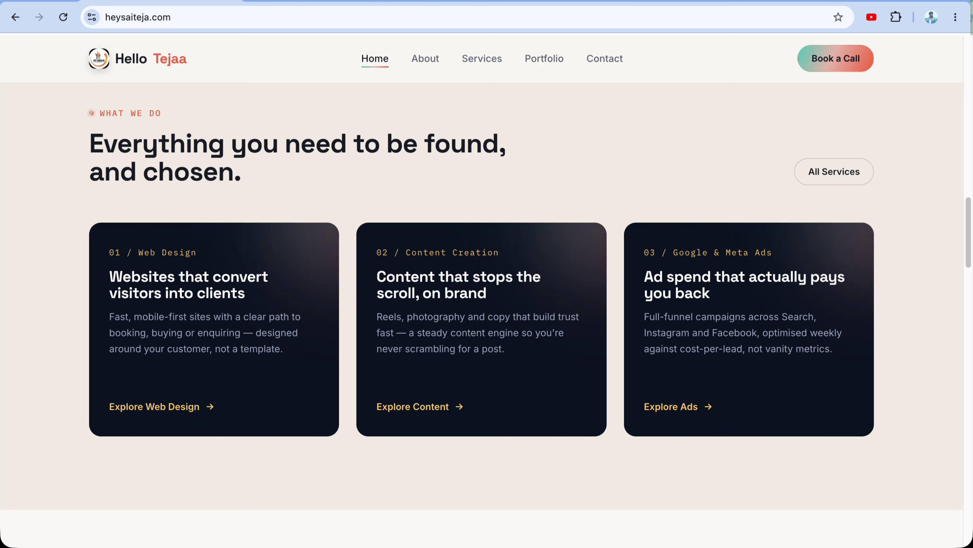
pyautogui.scroll(2, 346, 210)
pyautogui.scroll(1, 455, 162)
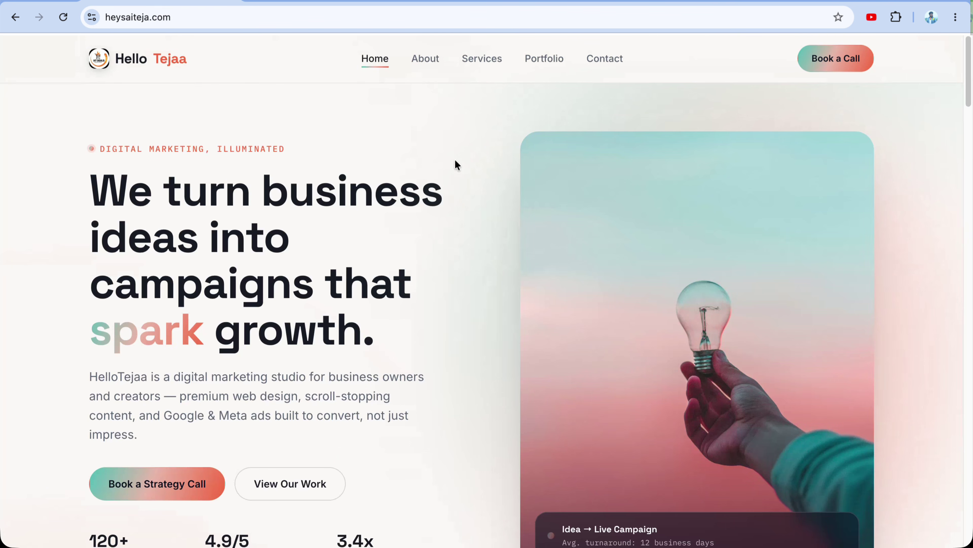
pyautogui.click(426, 59)
pyautogui.scroll(-10, 482, 211)
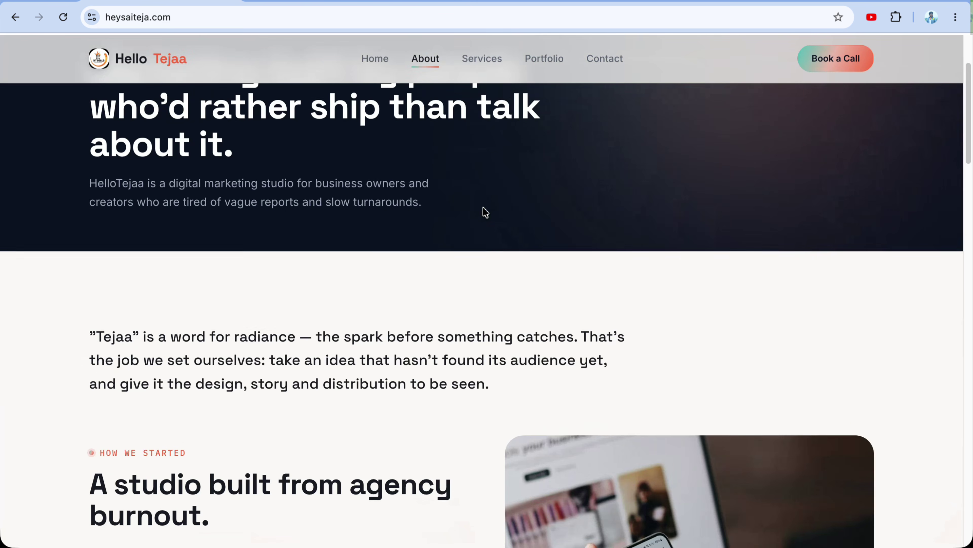
# - Return to the home page and examine its reasons, services and campaign portfolio sections
pyautogui.press('super+bracketleft')
pyautogui.scroll(-10, 440, 360)
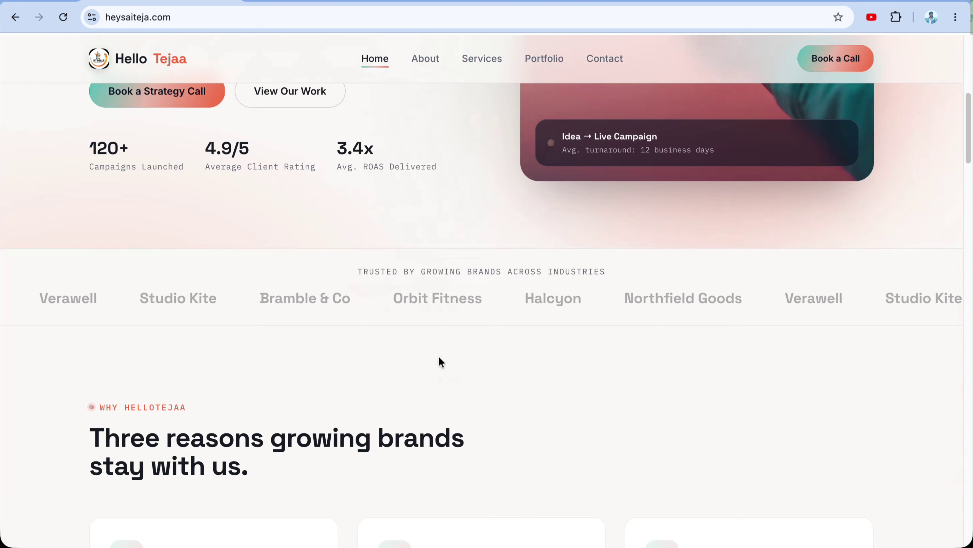
pyautogui.scroll(-10, 439, 358)
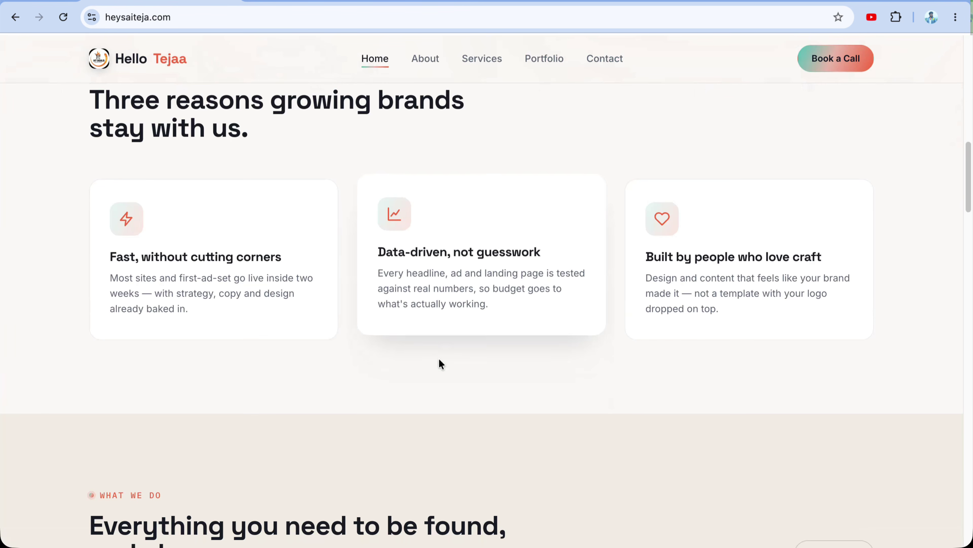
pyautogui.scroll(-10, 439, 358)
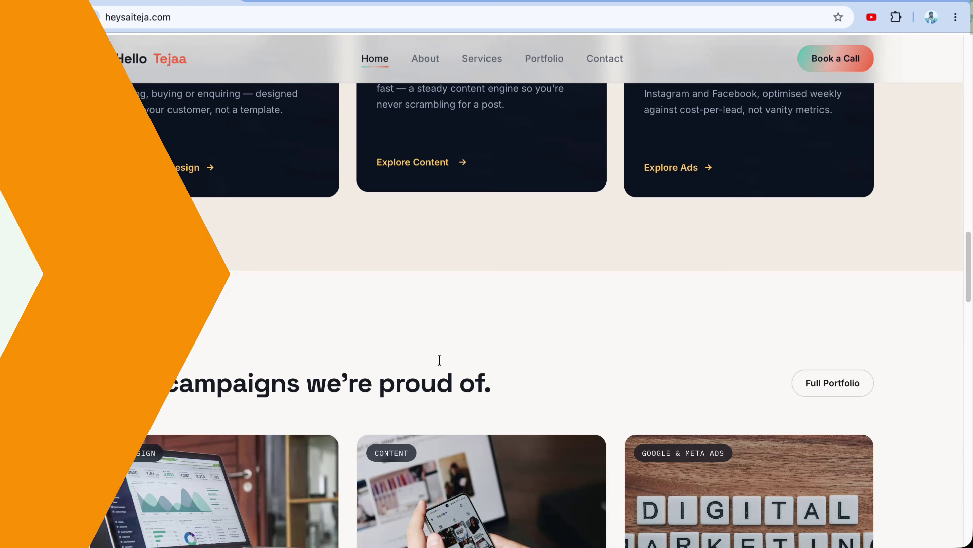